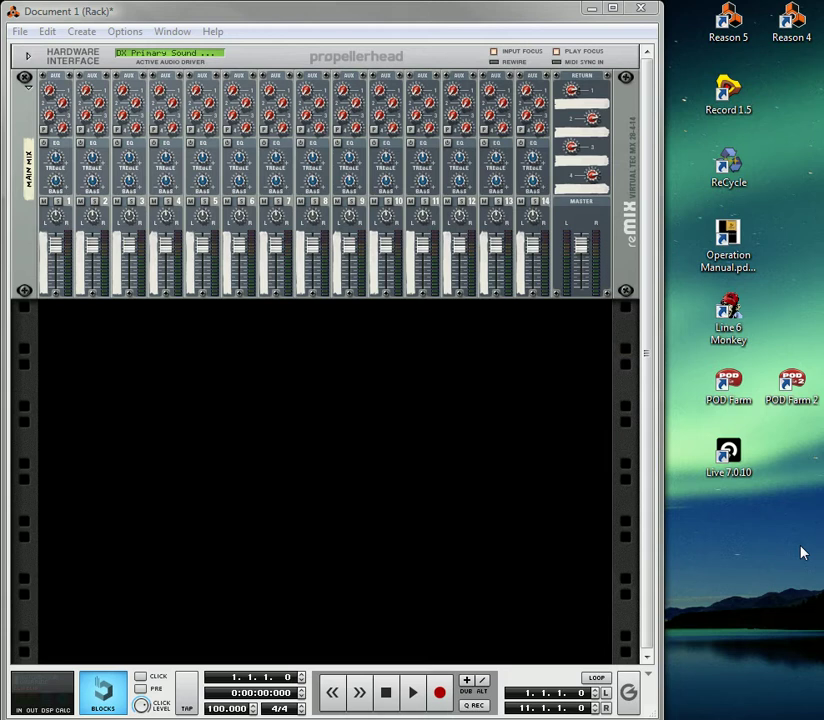
# Step: Add a Thor Polysonic Synthesizer and a Matrix Pattern Sequencer below the mixer
pyautogui.rightClick(262, 387)
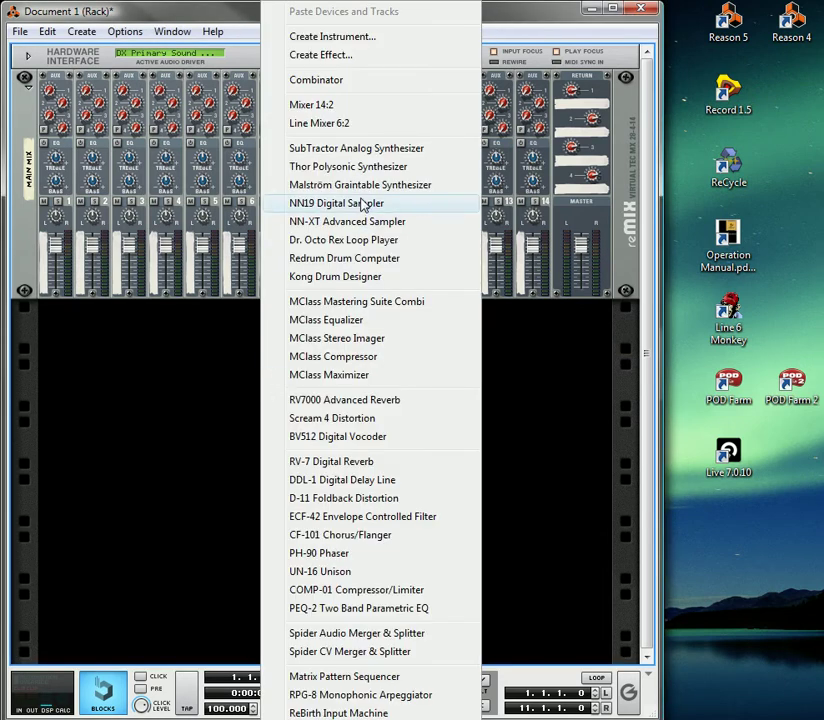
pyautogui.click(360, 167)
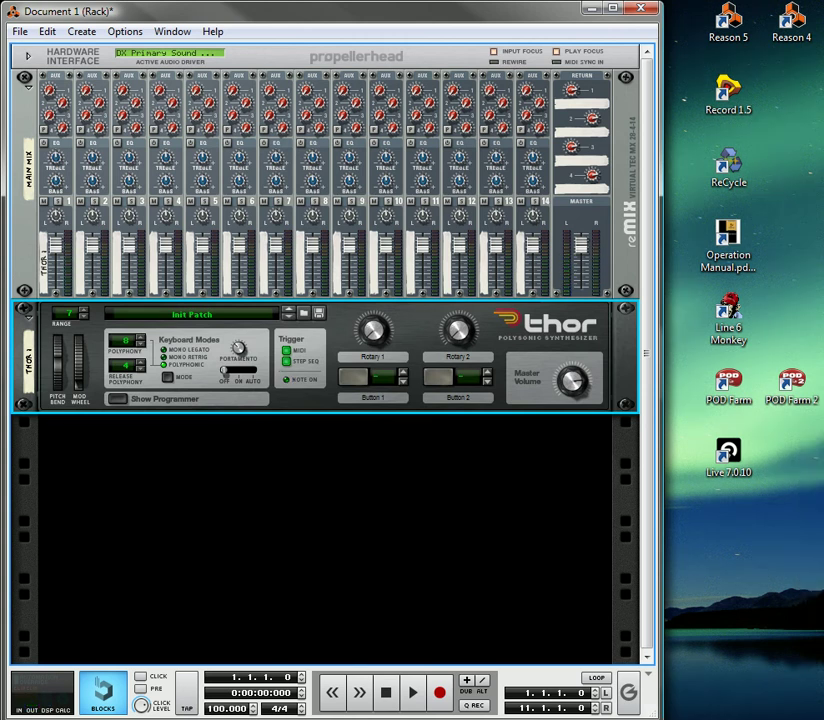
pyautogui.rightClick(249, 452)
pyautogui.click(333, 678)
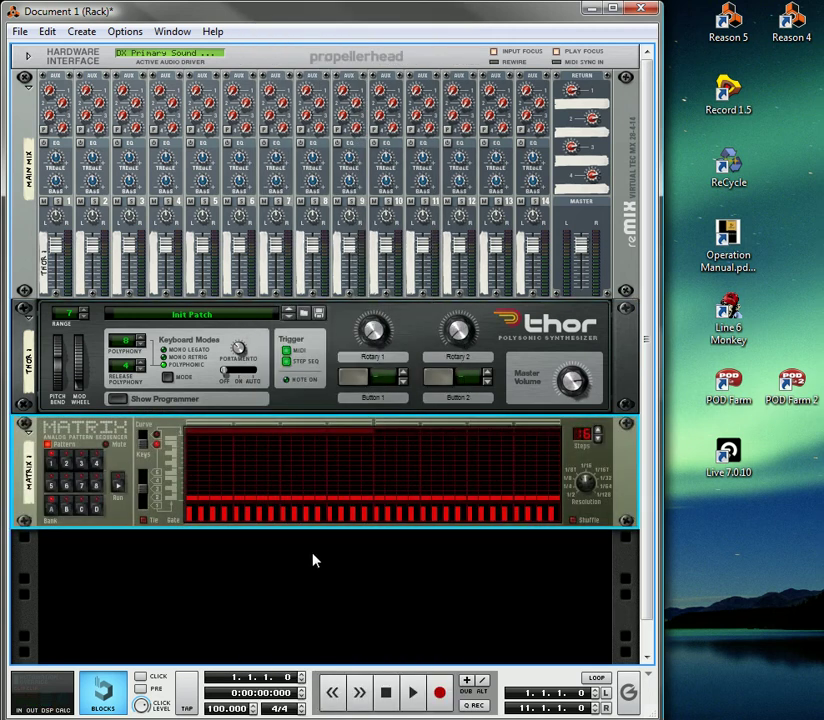
# Step: Flip the rack to inspect the Matrix-to-Thor cabling, then return to the front panels
pyautogui.press('Tab')
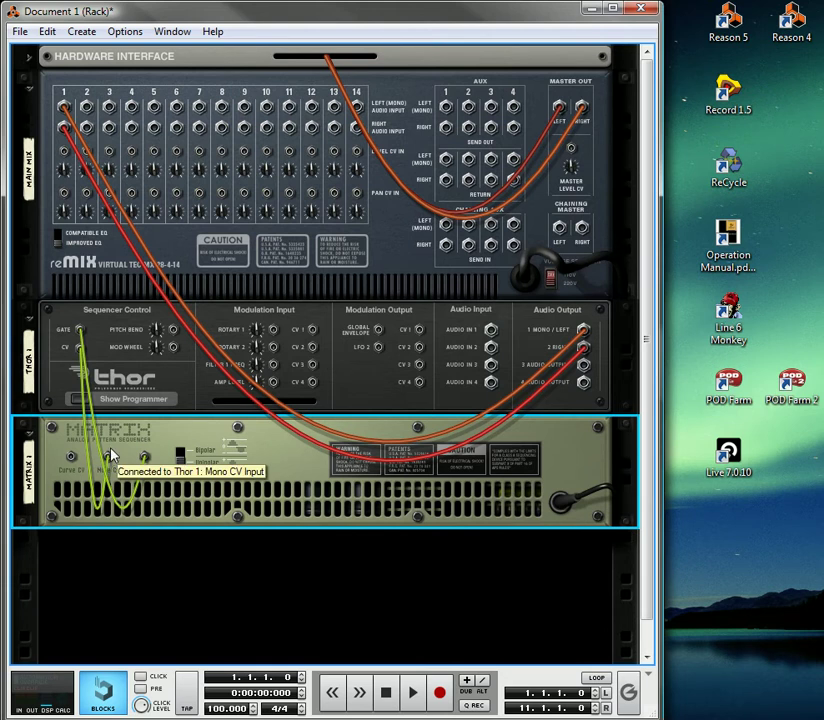
pyautogui.press('Tab')
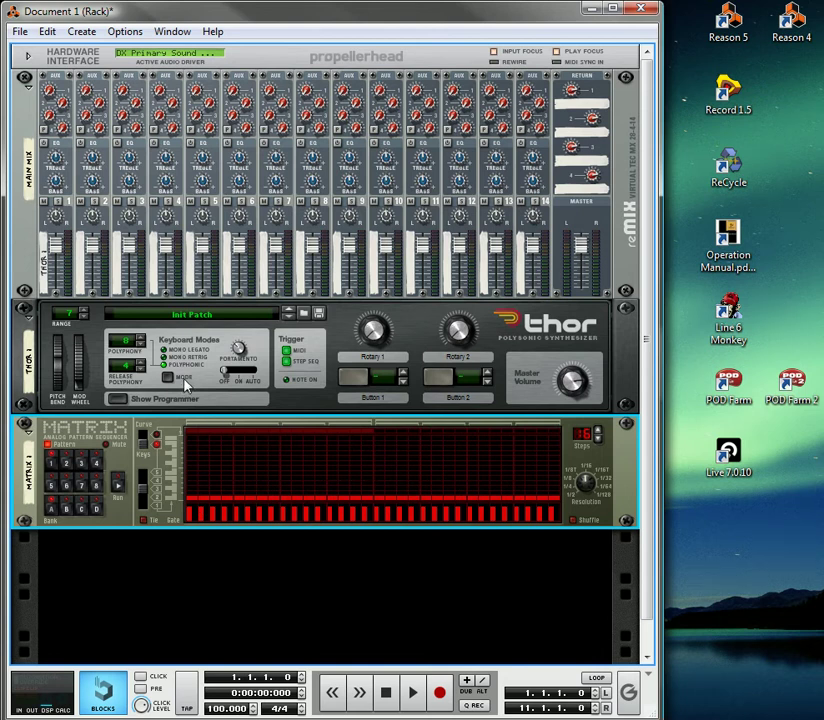
# Step: Run the Matrix and randomize its pattern several times with Ctrl+R while it plays Thor
pyautogui.click(117, 488)
pyautogui.hotkey('ctrl', 'r')
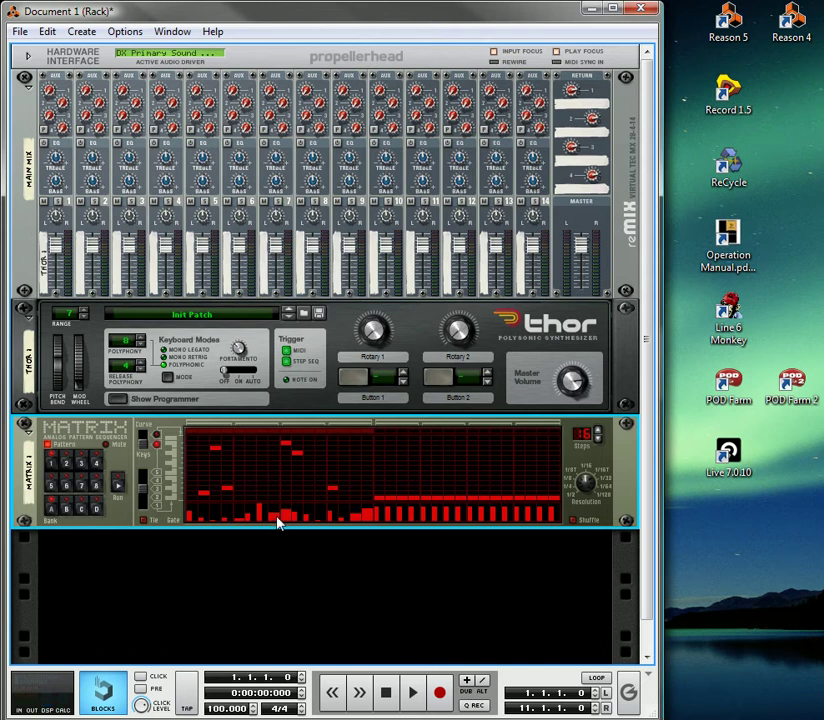
pyautogui.click(118, 490)
pyautogui.hotkey('ctrl', 'r')
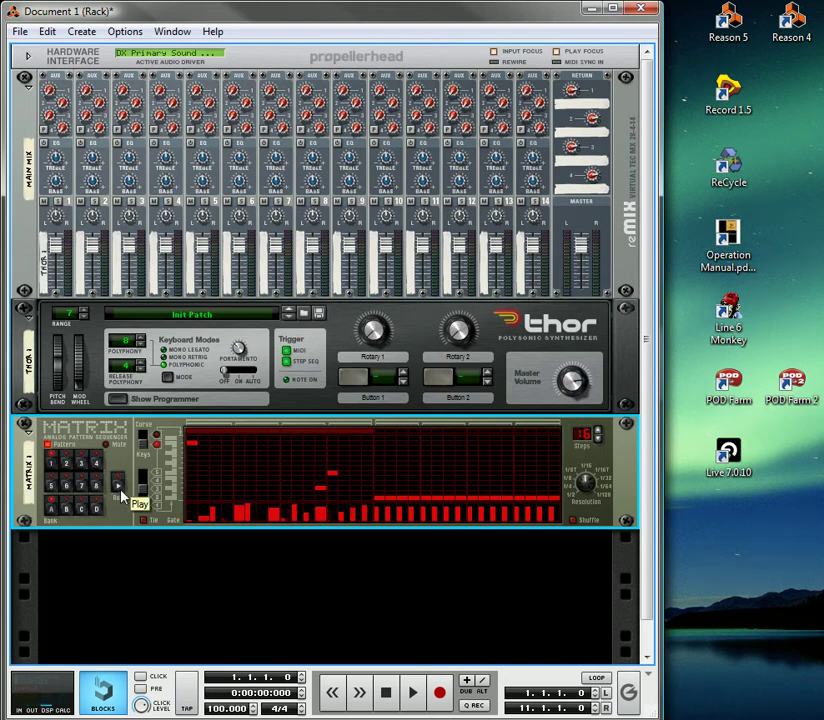
pyautogui.hotkey('ctrl', 'r')
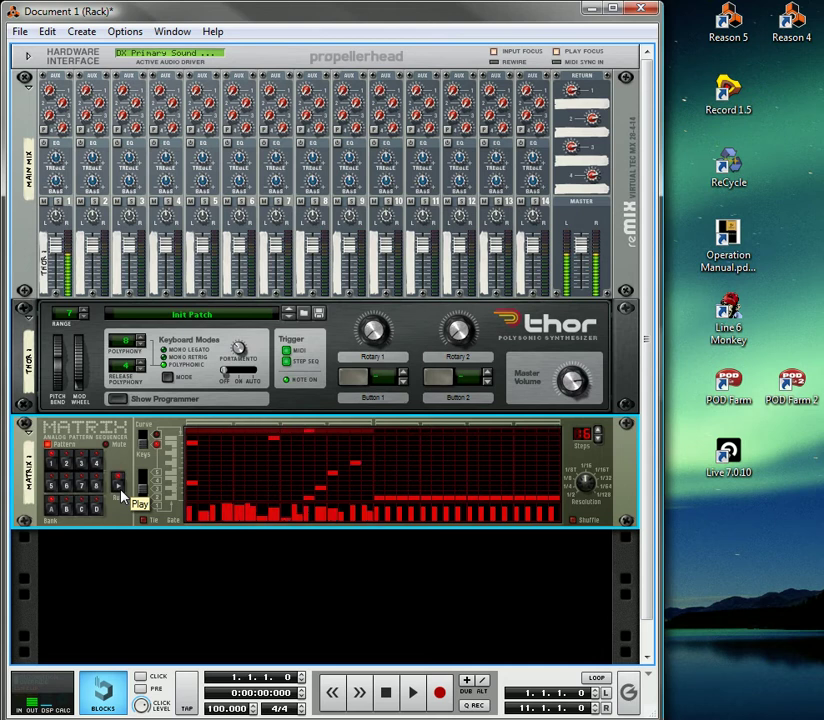
pyautogui.hotkey('ctrl', 'r')
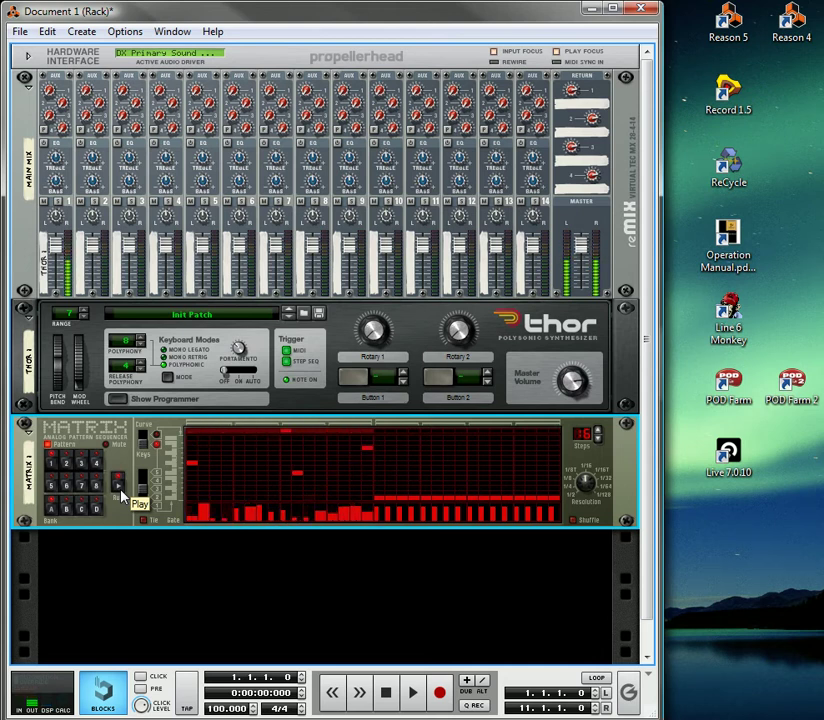
pyautogui.hotkey('ctrl', 'r')
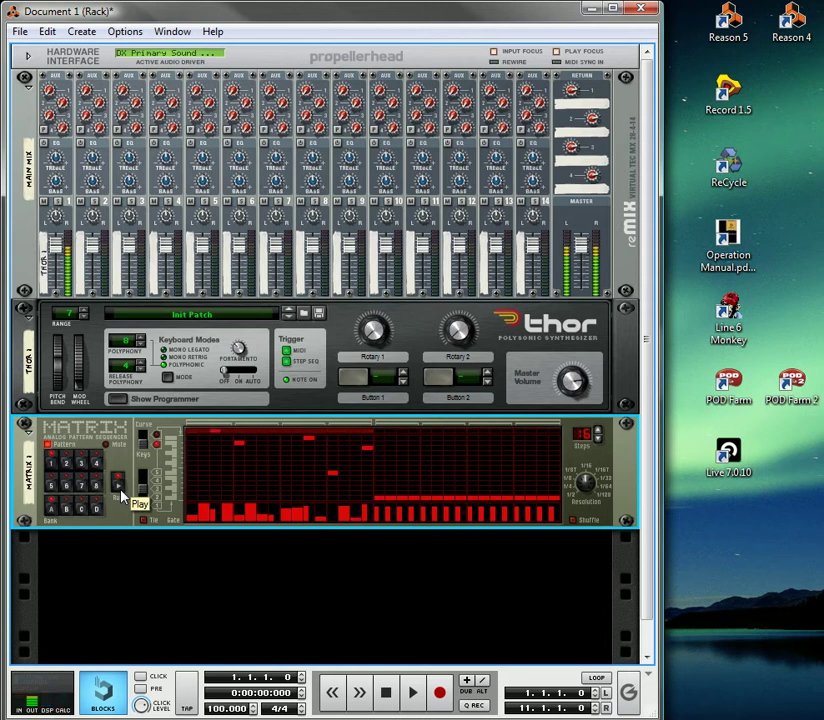
pyautogui.hotkey('ctrl', 'r')
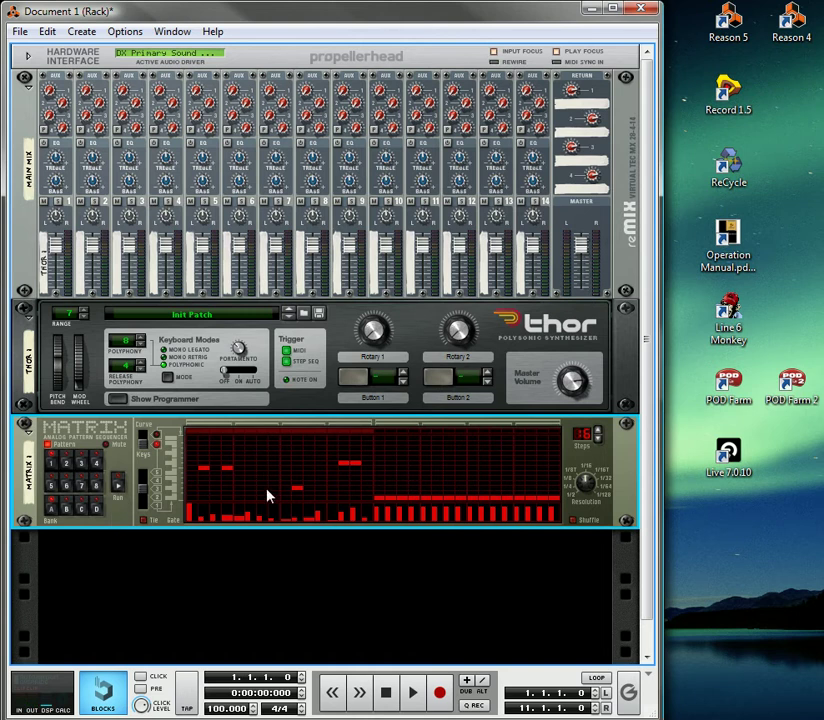
# Step: In an empty pattern, draw a descending note run, set 8 steps, and add tied gates
pyautogui.click(68, 470)
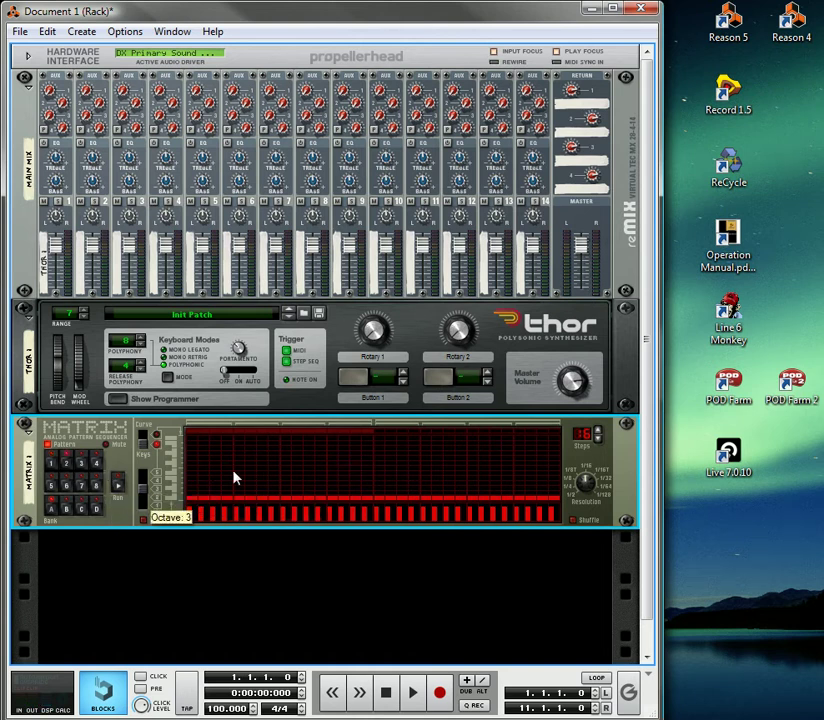
pyautogui.moveTo(208, 486); pyautogui.dragTo(267, 487)
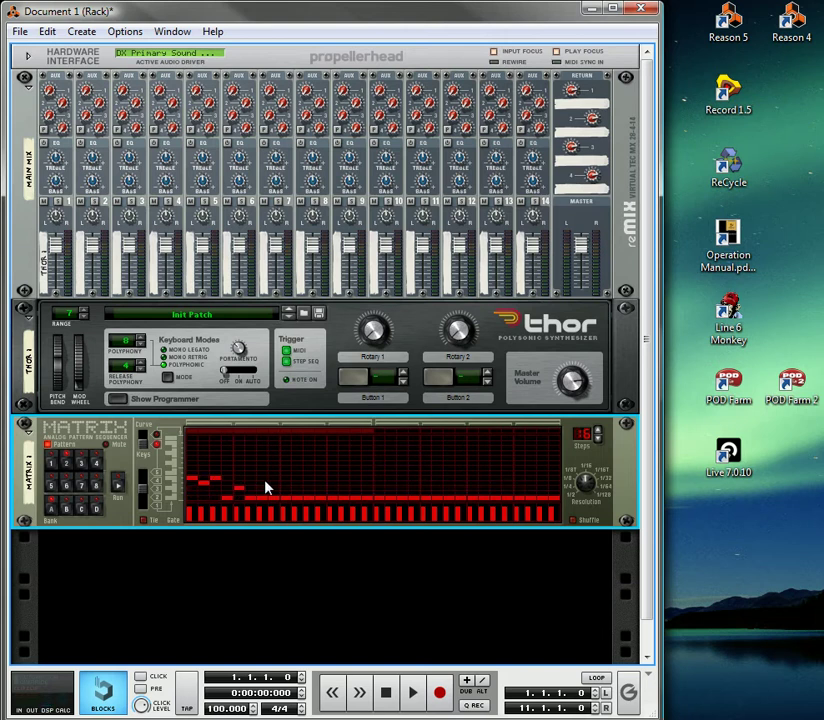
pyautogui.moveTo(581, 443); pyautogui.dragTo(604, 368)
pyautogui.click(118, 487)
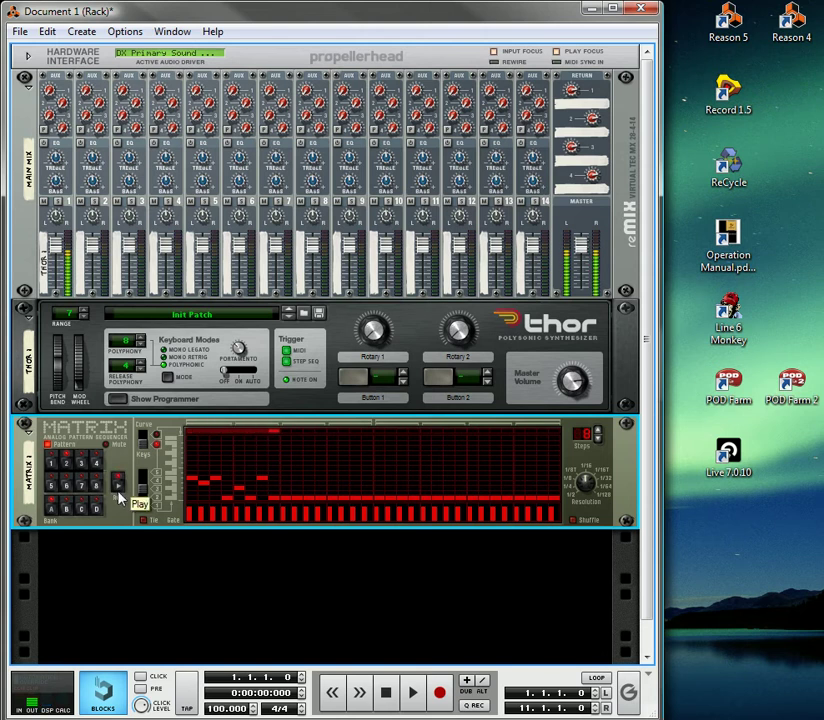
pyautogui.click(202, 512)
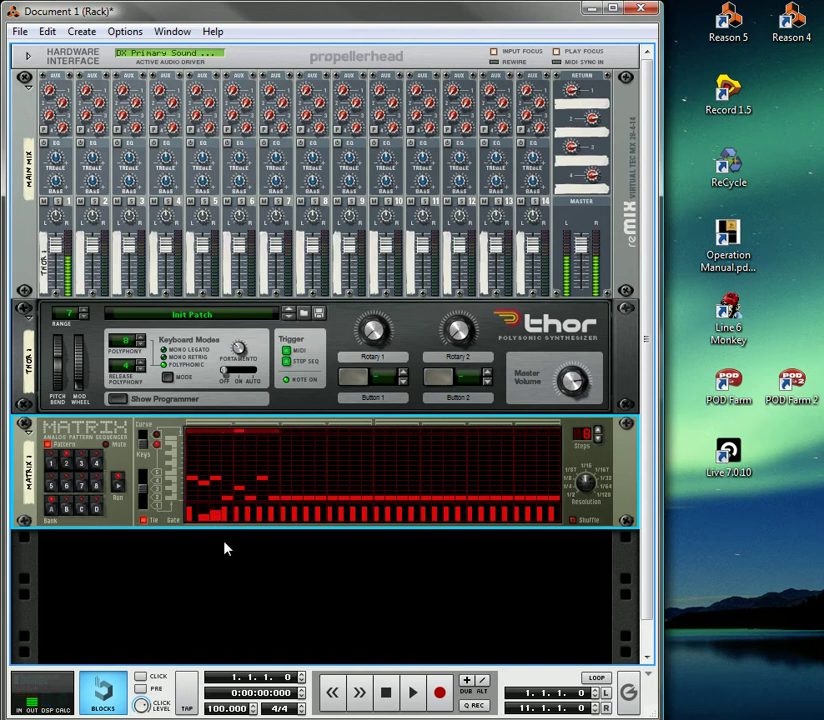
pyautogui.click(240, 514)
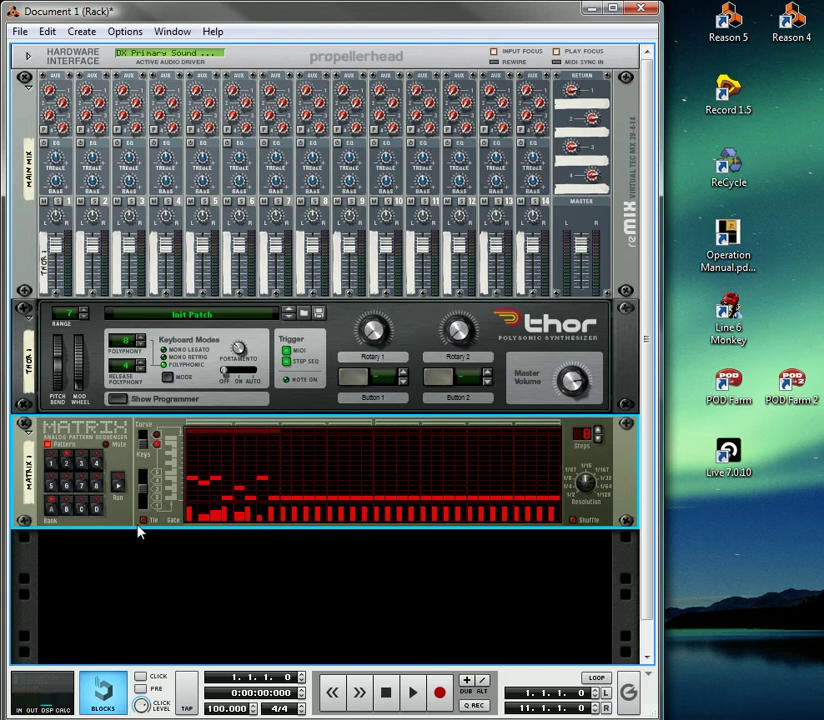
# Step: Switch the Matrix grid to Curve Edit mode
pyautogui.press('Tab')
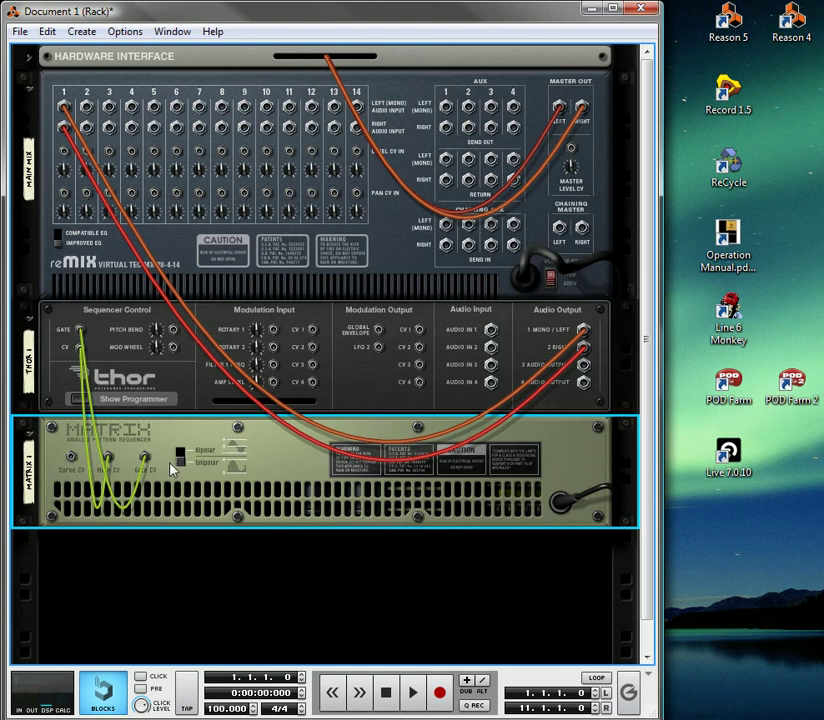
pyautogui.press('Tab')
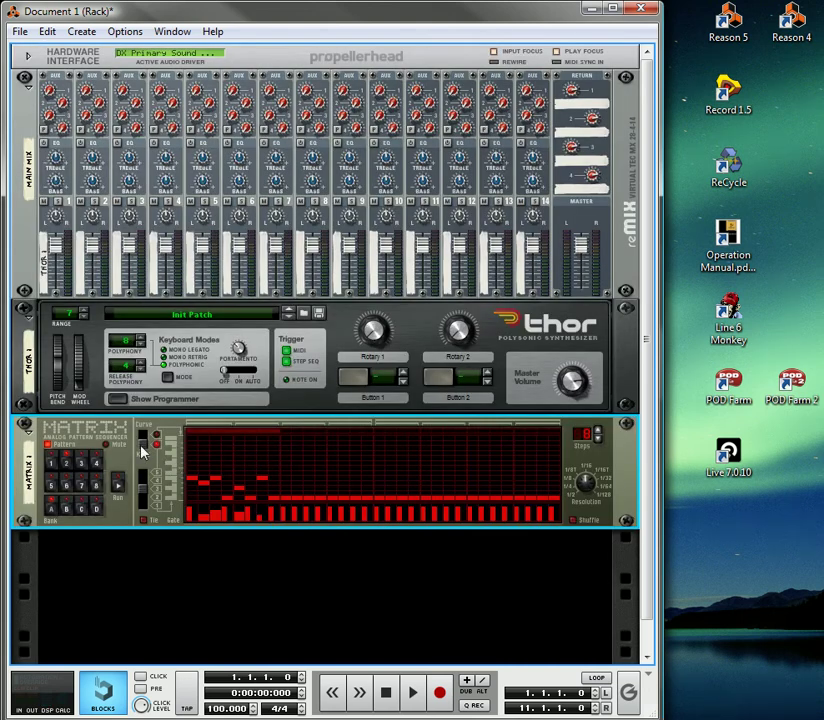
pyautogui.click(142, 448)
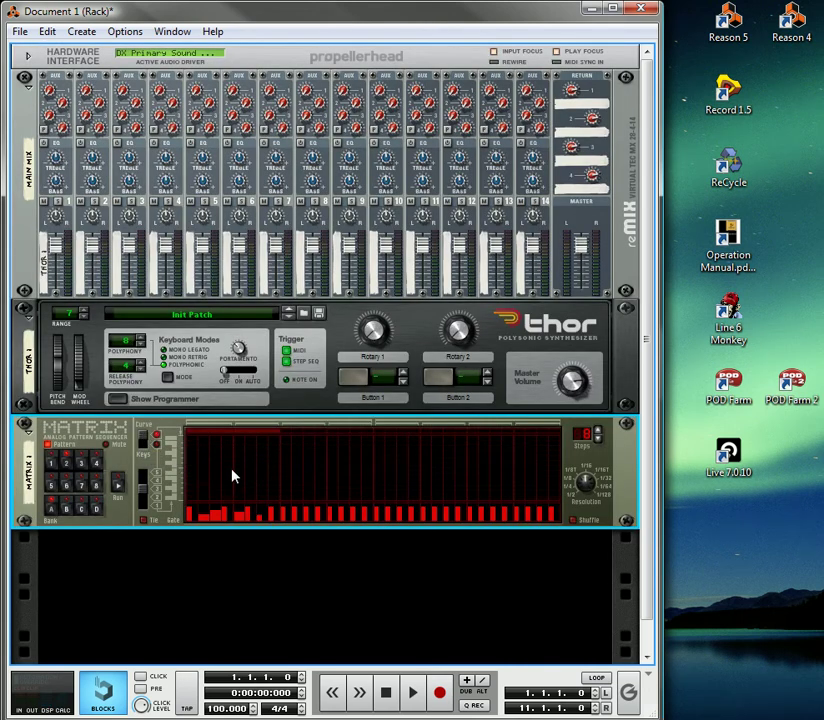
pyautogui.press('Tab')
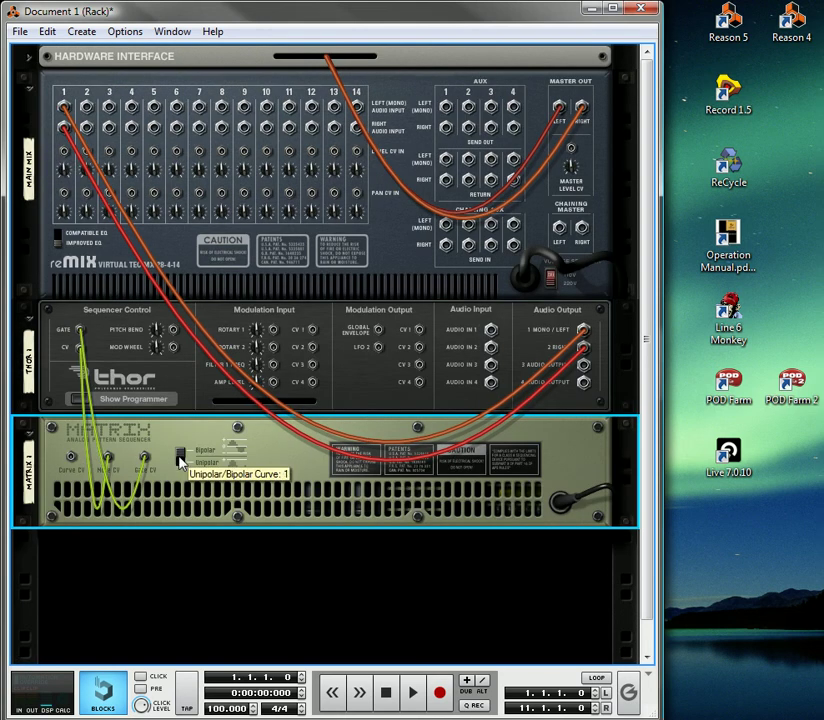
pyautogui.press('Tab')
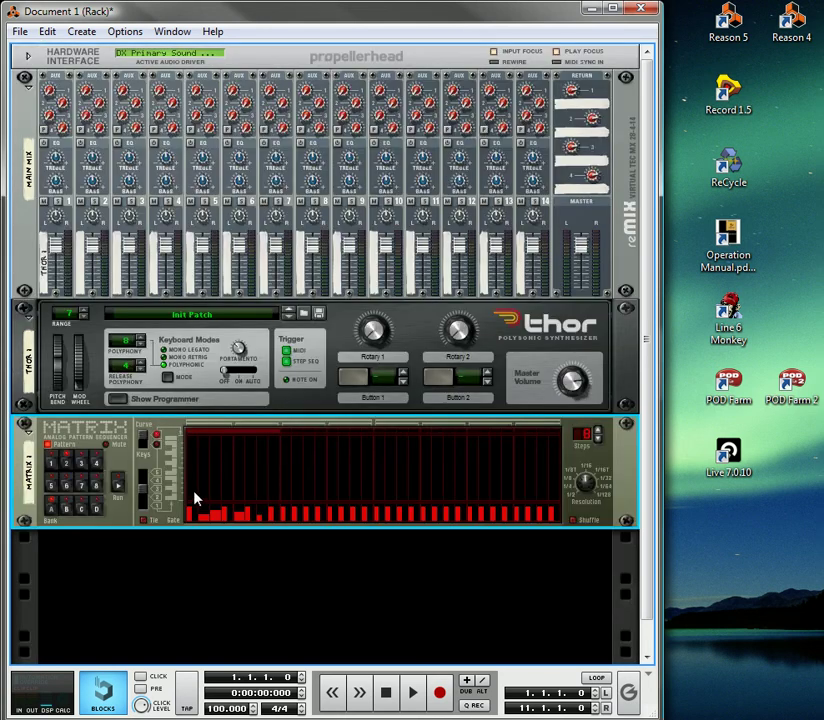
# Step: Draw a peaked curve and cable the Curve CV output to mixer channel 1 Pan CV
pyautogui.moveTo(189, 497); pyautogui.dragTo(270, 467)
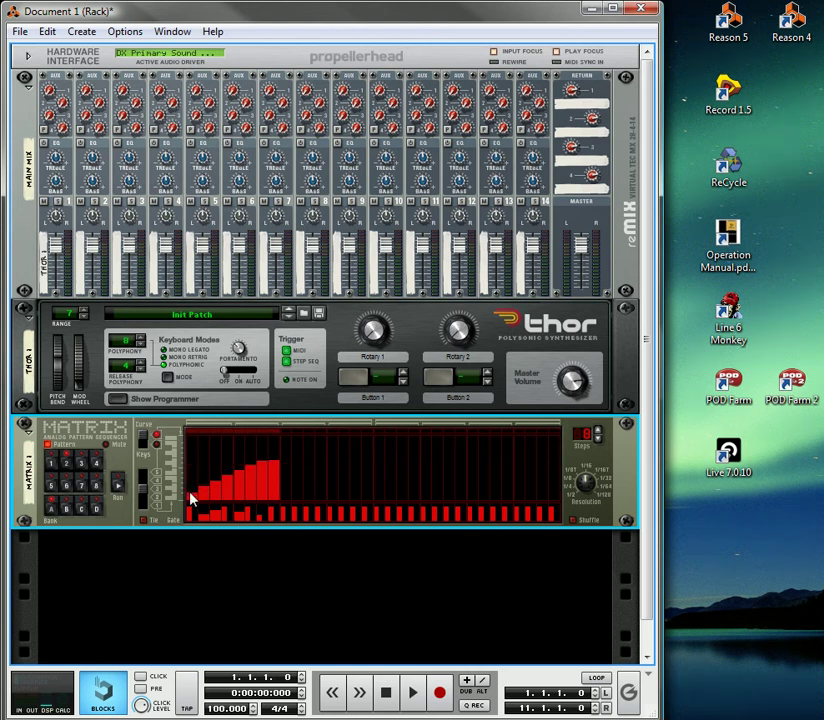
pyautogui.moveTo(189, 493)
pyautogui.mouseDown()
pyautogui.moveTo(232, 438)
pyautogui.moveTo(242, 439)
pyautogui.moveTo(280, 505)
pyautogui.mouseUp()
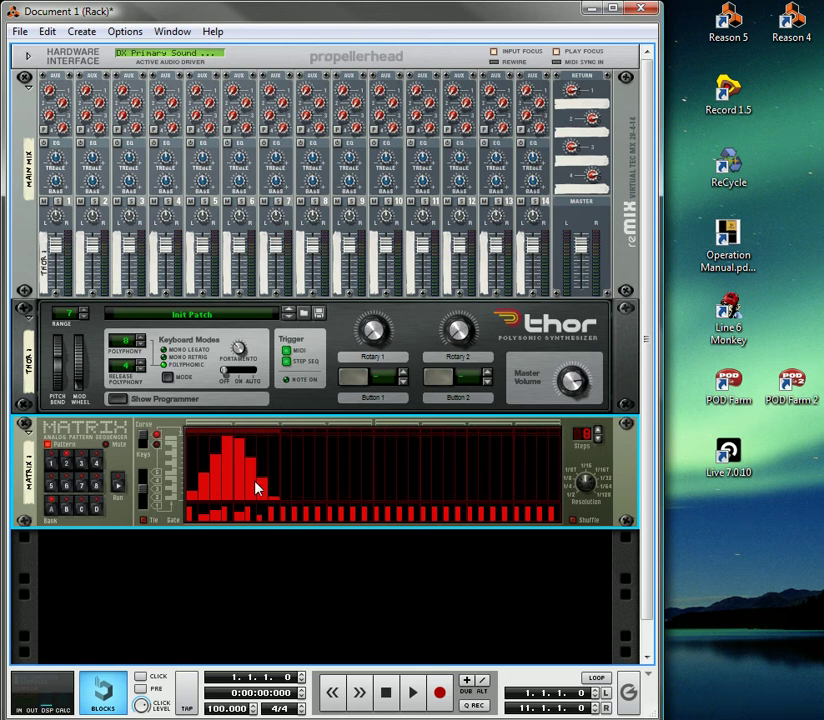
pyautogui.press('Tab')
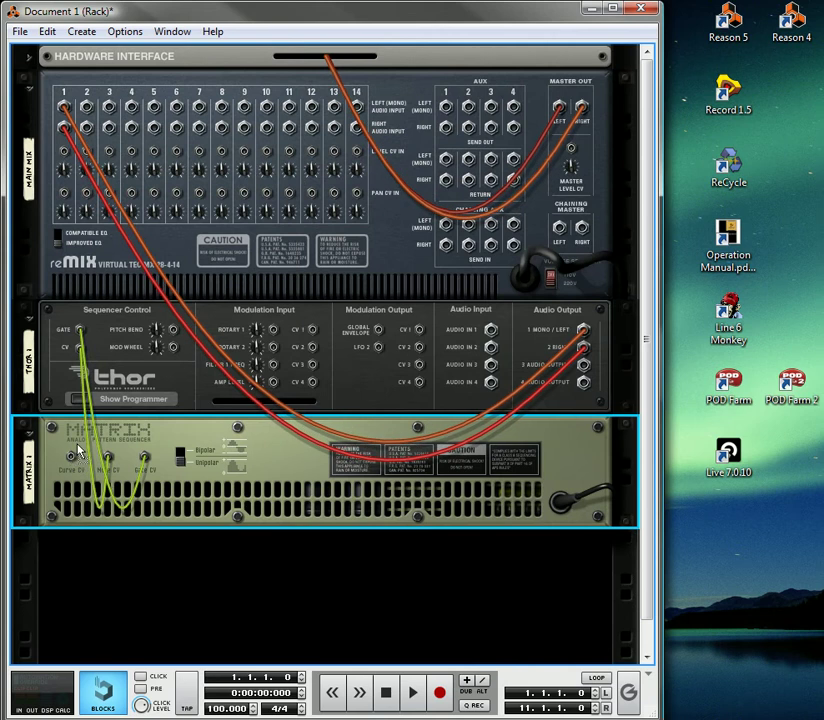
pyautogui.moveTo(80, 330); pyautogui.dragTo(68, 220)
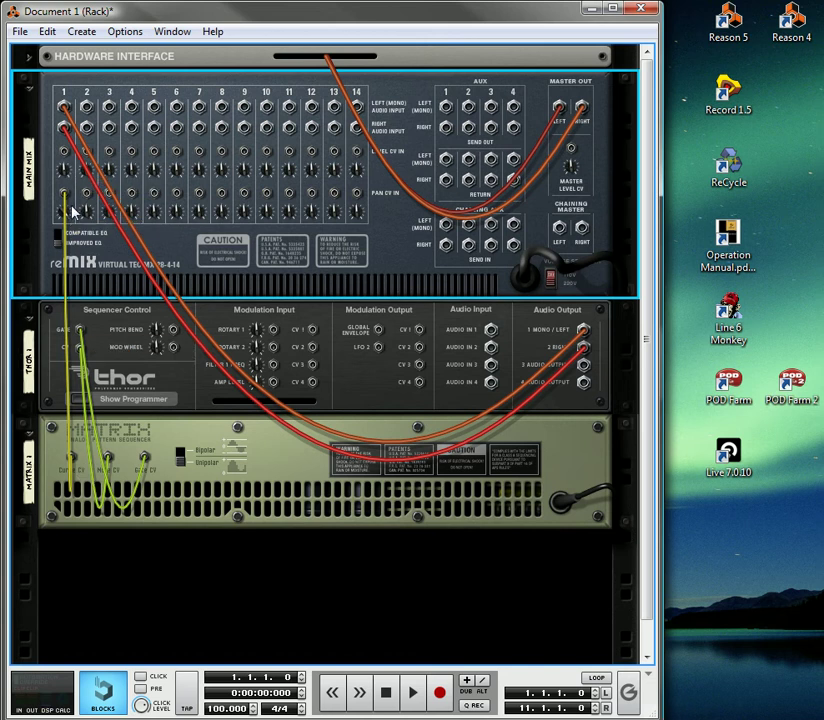
# Step: Run the pattern and redraw the curve to peak early, dip, then stay high
pyautogui.press('Tab')
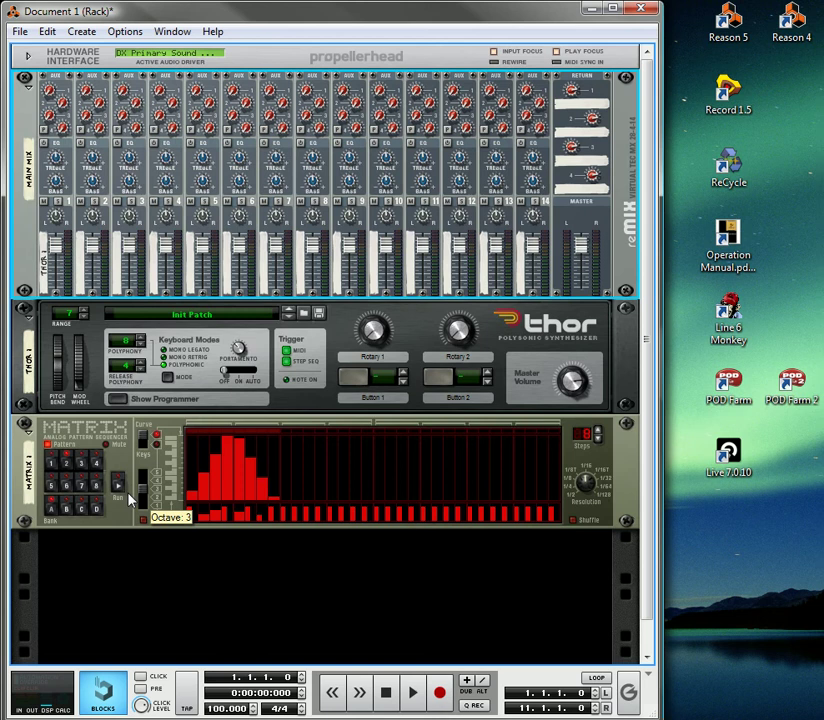
pyautogui.click(117, 488)
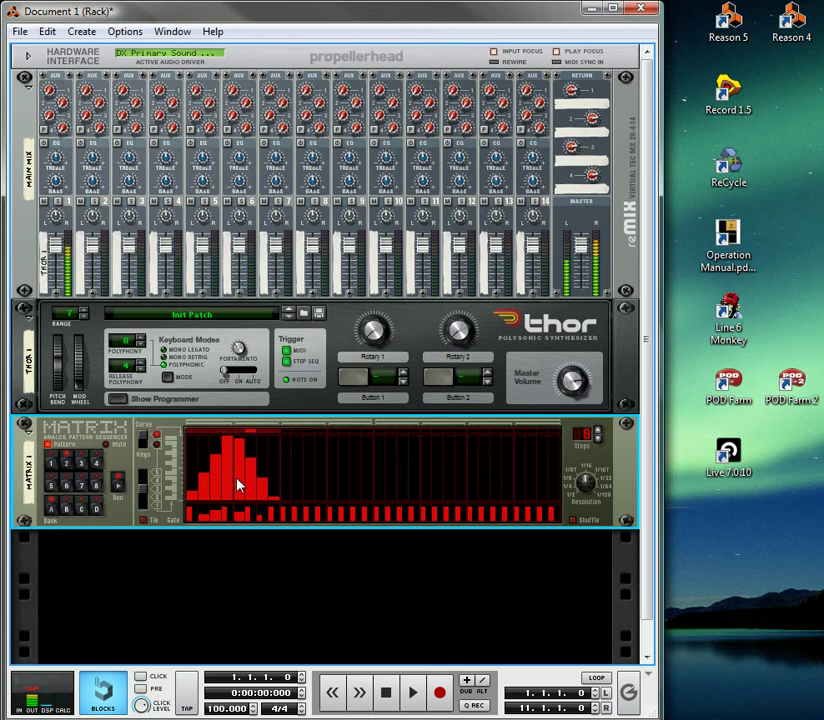
pyautogui.press('Tab')
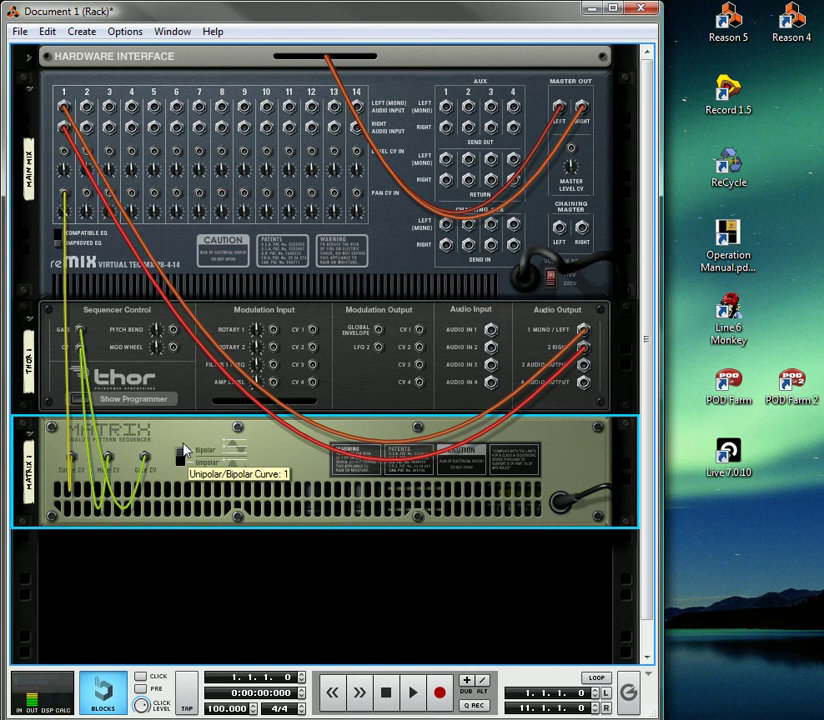
pyautogui.press('Tab')
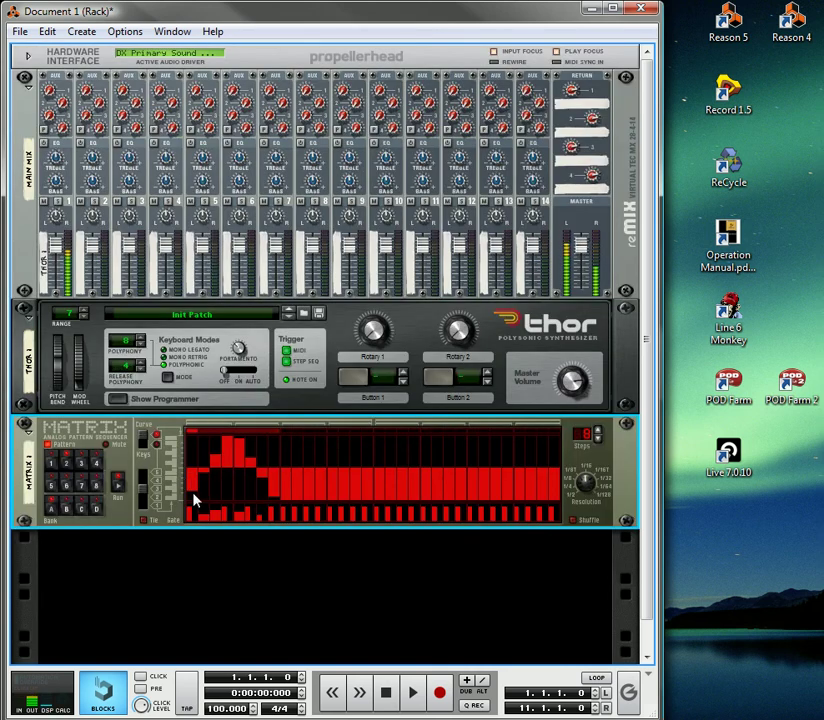
pyautogui.moveTo(189, 505)
pyautogui.mouseDown()
pyautogui.moveTo(229, 435)
pyautogui.moveTo(241, 438)
pyautogui.moveTo(274, 502)
pyautogui.mouseUp()
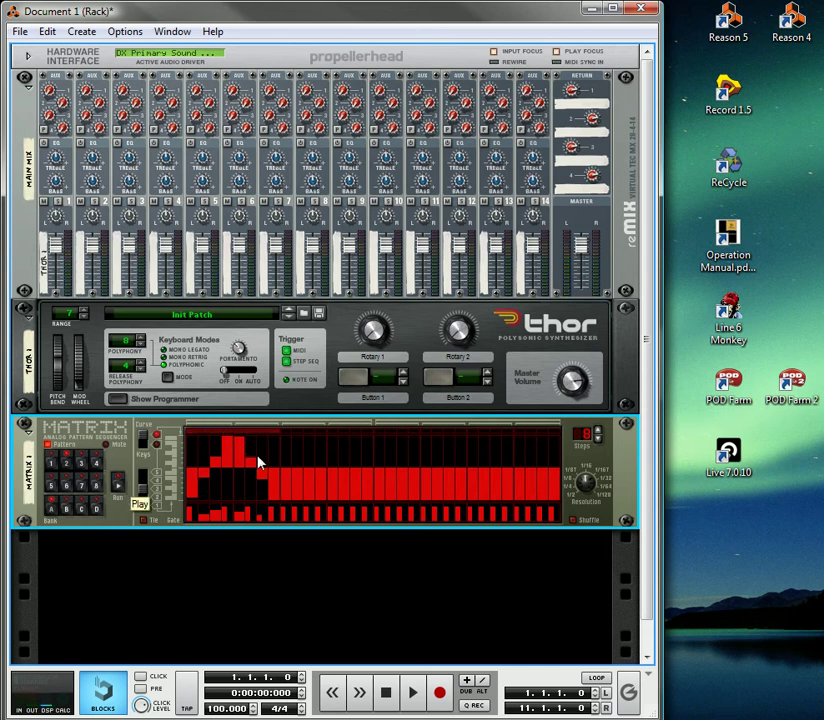
# Step: Audition Matrix 1 patterns with the Pattern Select buttons, ending on pattern 4
pyautogui.click(55, 466)
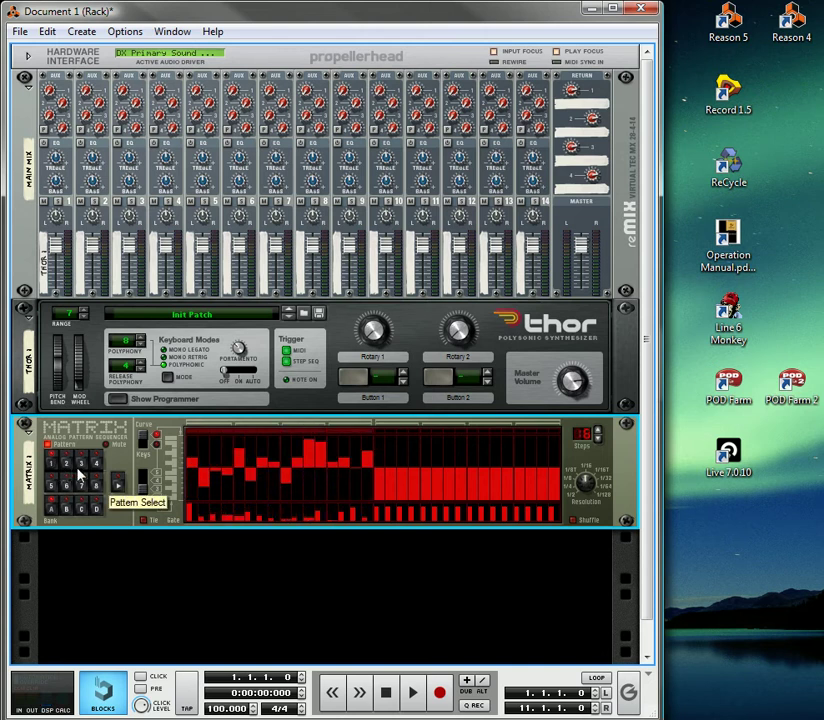
pyautogui.click(68, 469)
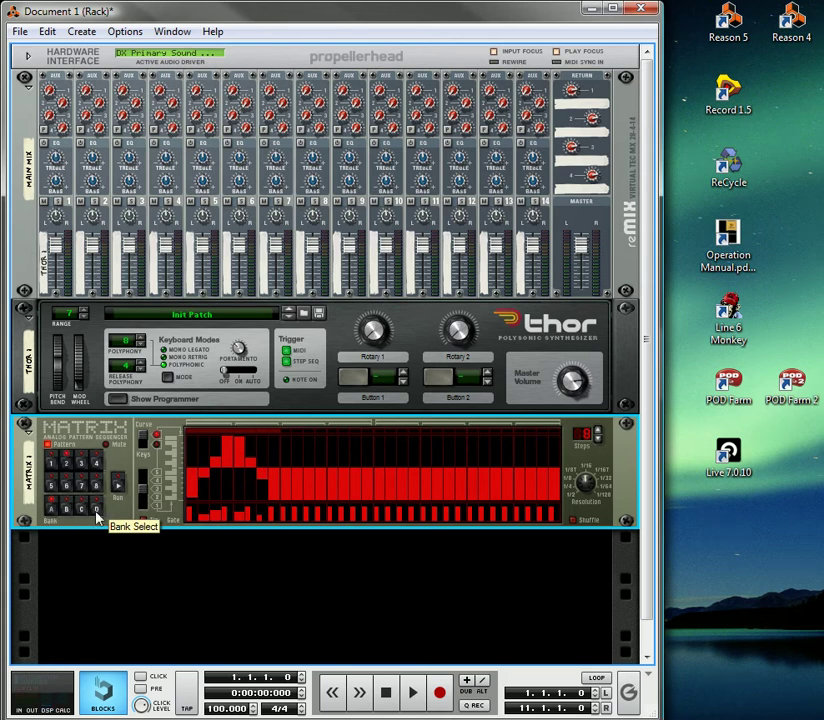
pyautogui.click(65, 462)
pyautogui.click(52, 462)
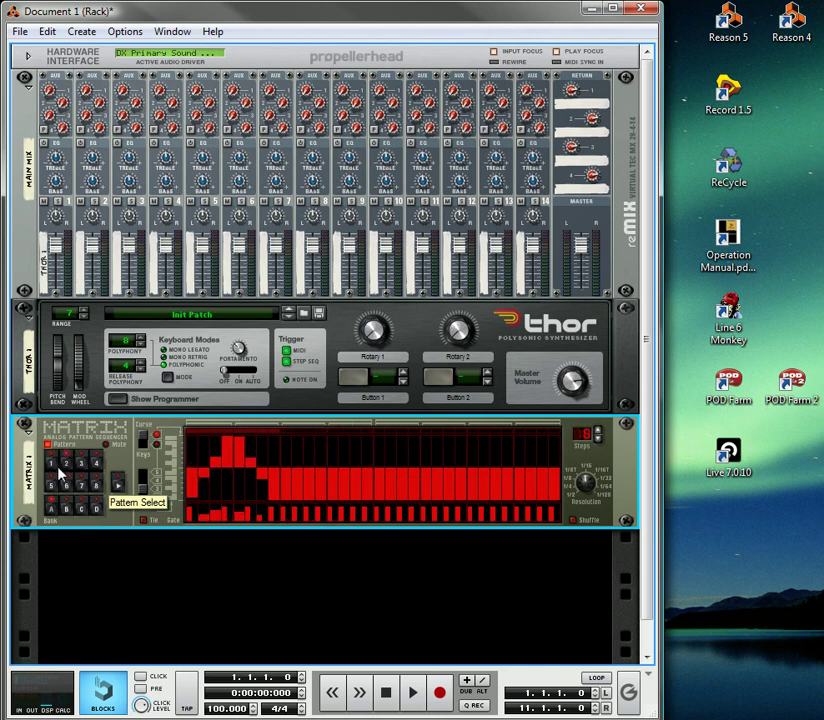
pyautogui.click(50, 470)
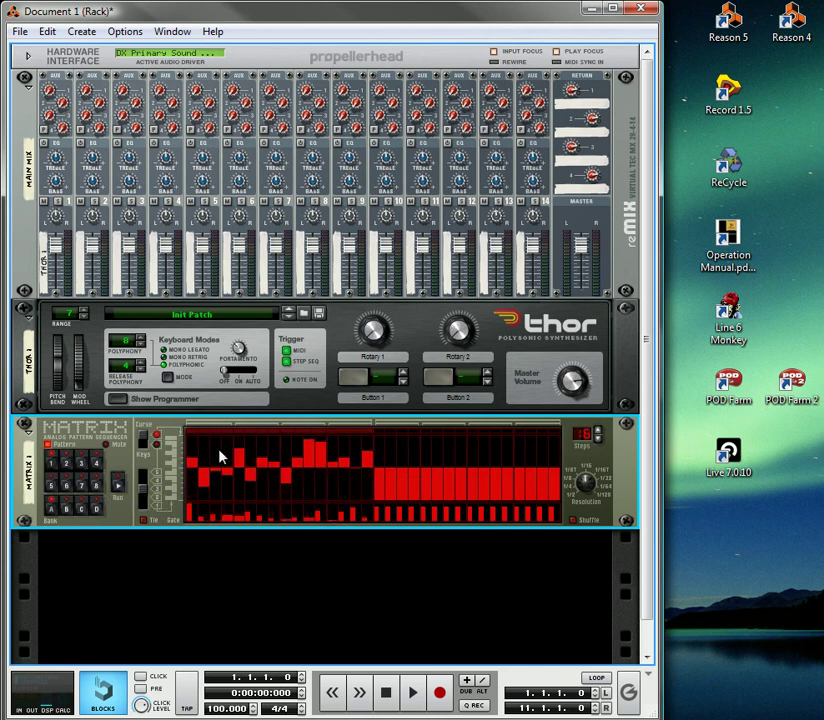
pyautogui.click(66, 463)
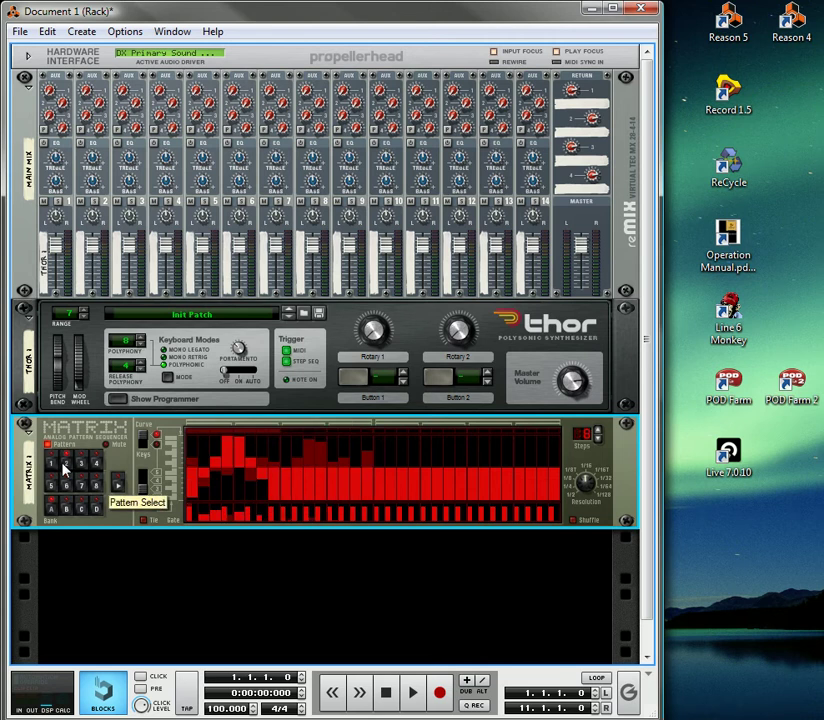
pyautogui.click(84, 463)
pyautogui.click(96, 465)
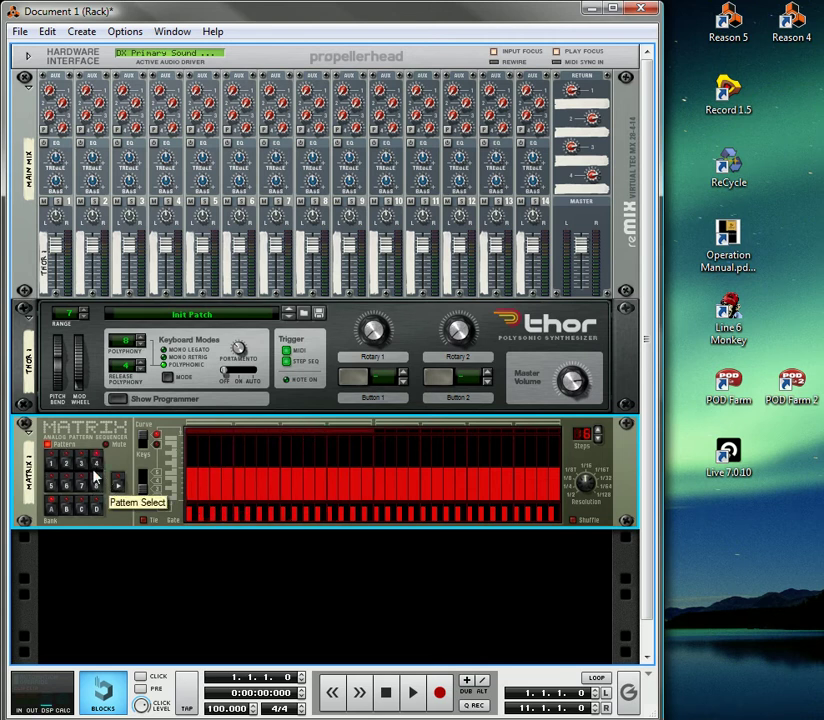
# Step: Choose Edit Automation on the Matrix pattern buttons to add a Pattern Select lane
pyautogui.rightClick(71, 465)
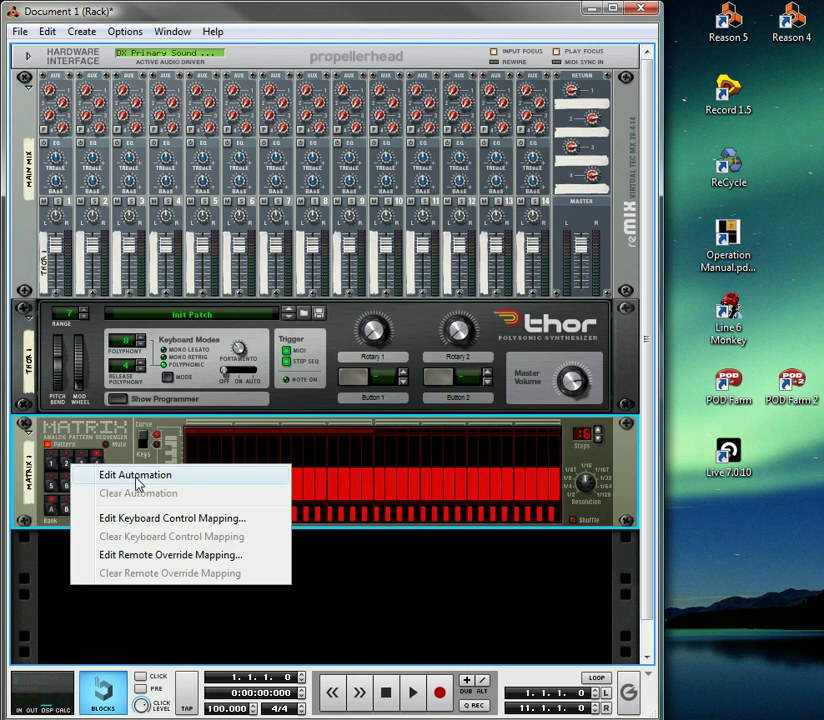
pyautogui.click(137, 479)
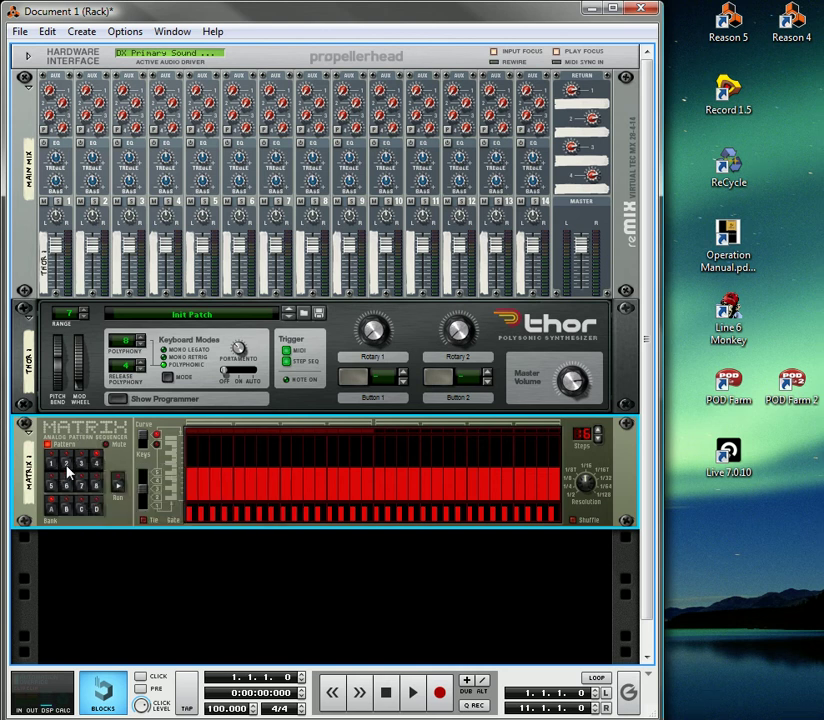
pyautogui.rightClick(67, 467)
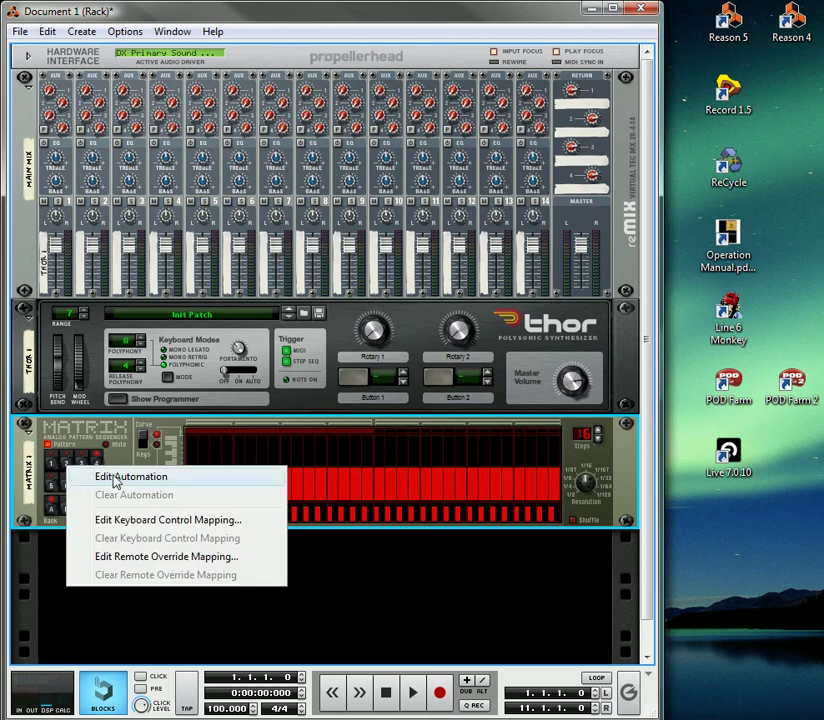
pyautogui.click(115, 479)
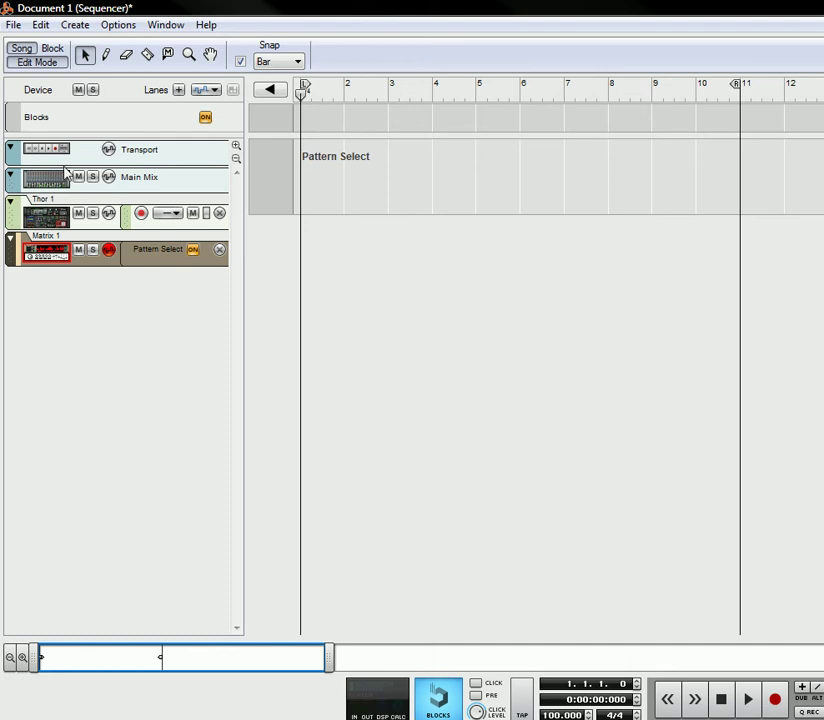
# Step: In Song view, pencil a Pattern Select block spanning bars 1 to 11
pyautogui.click(20, 48)
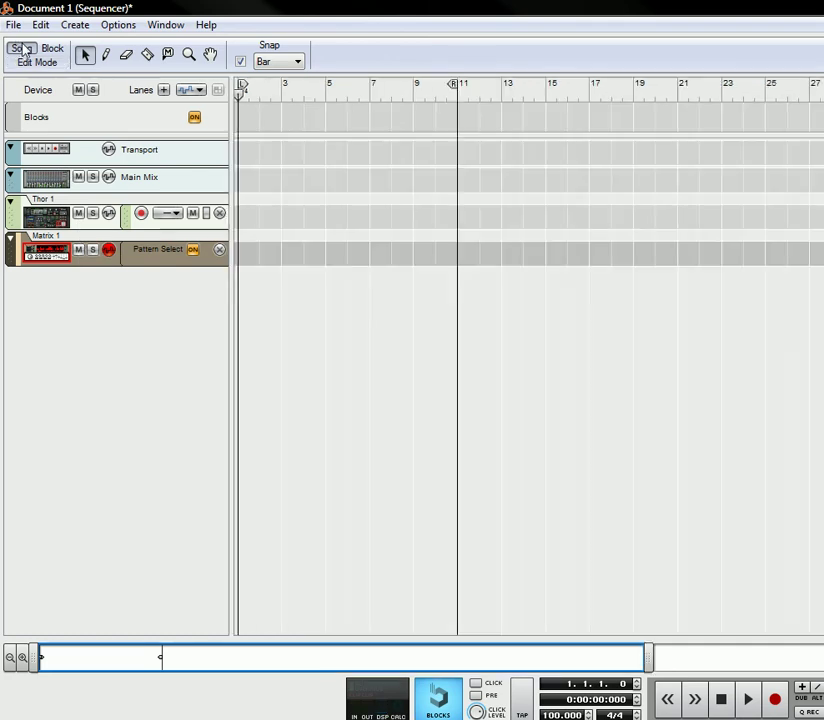
pyautogui.click(104, 54)
pyautogui.moveTo(244, 255); pyautogui.dragTo(454, 252)
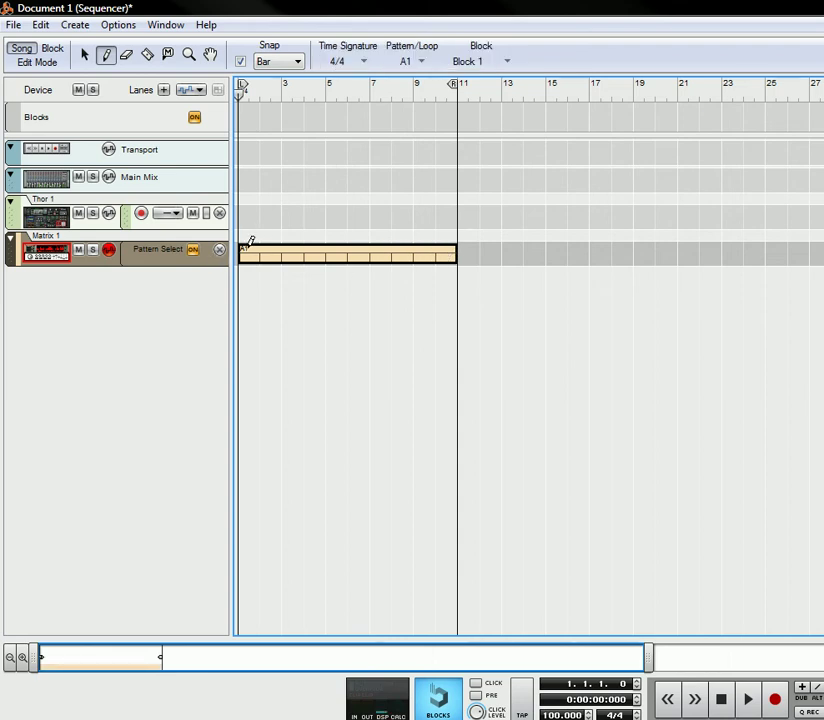
pyautogui.click(85, 55)
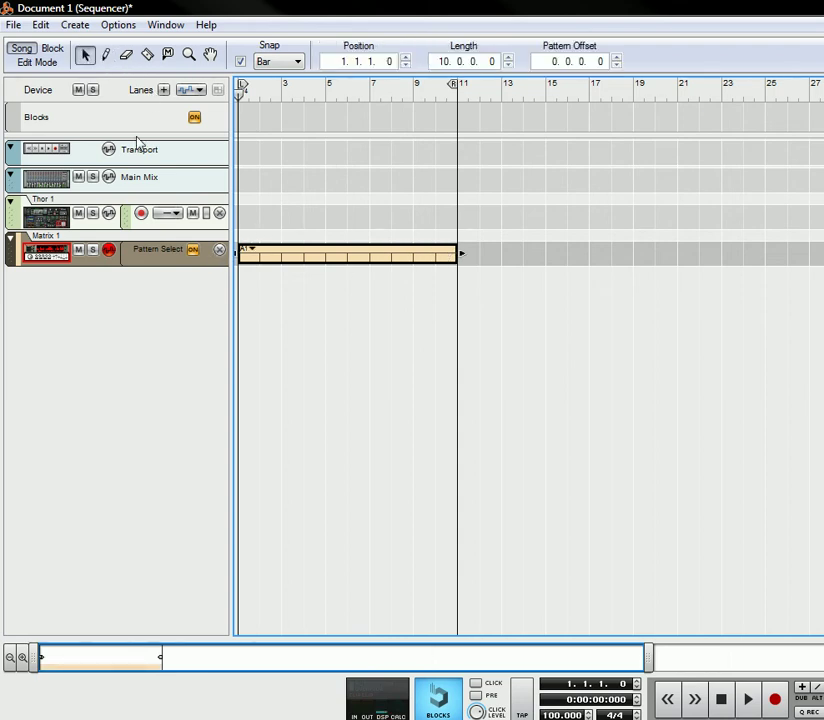
# Step: Shorten the block to bar 5, copy it afterwards, and set the copy to A2
pyautogui.click(252, 253)
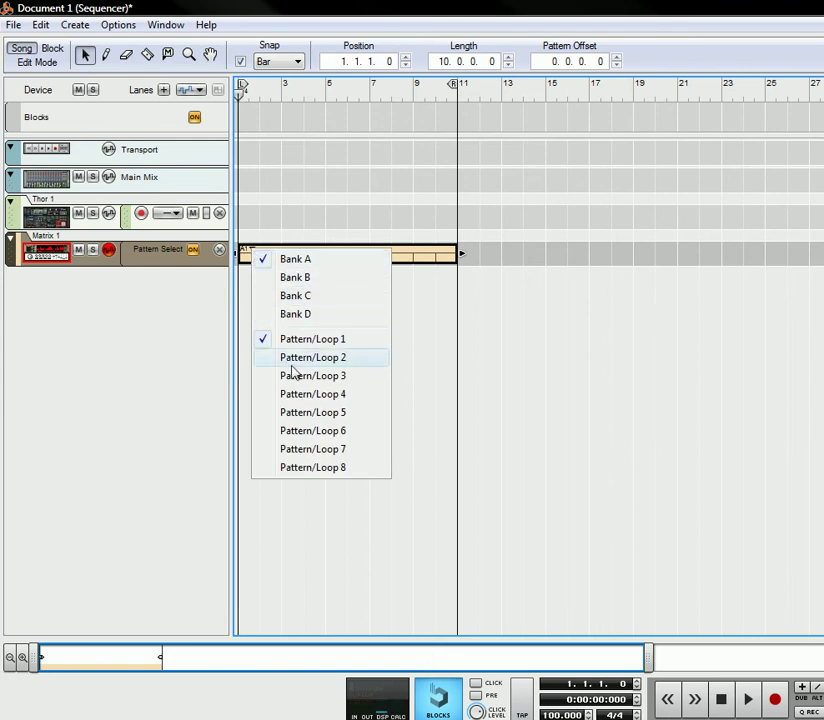
pyautogui.click(285, 223)
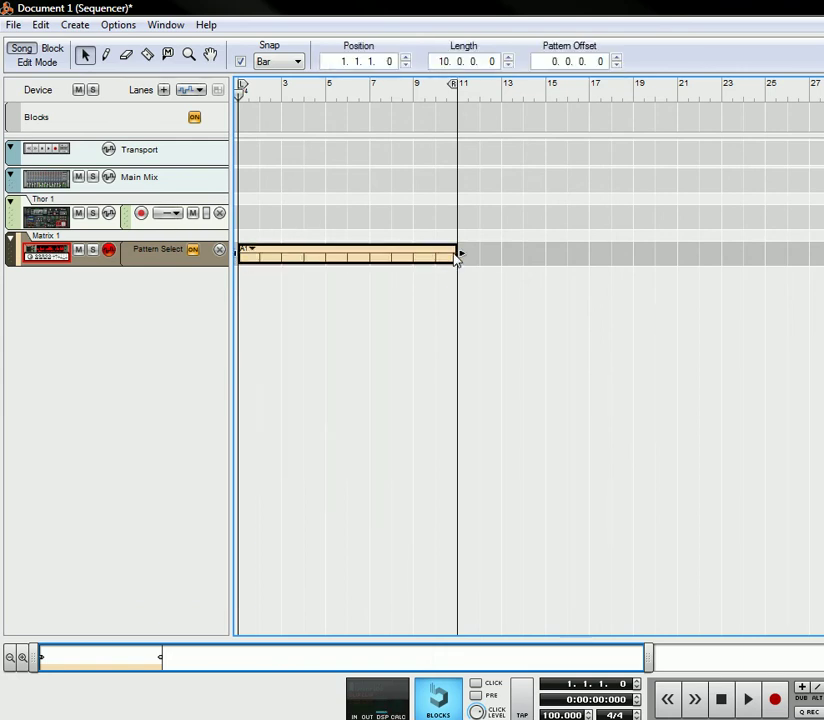
pyautogui.moveTo(461, 253)
pyautogui.mouseDown()
pyautogui.moveTo(326, 253)
pyautogui.moveTo(410, 276)
pyautogui.moveTo(392, 272)
pyautogui.moveTo(390, 262)
pyautogui.moveTo(458, 255)
pyautogui.mouseUp()
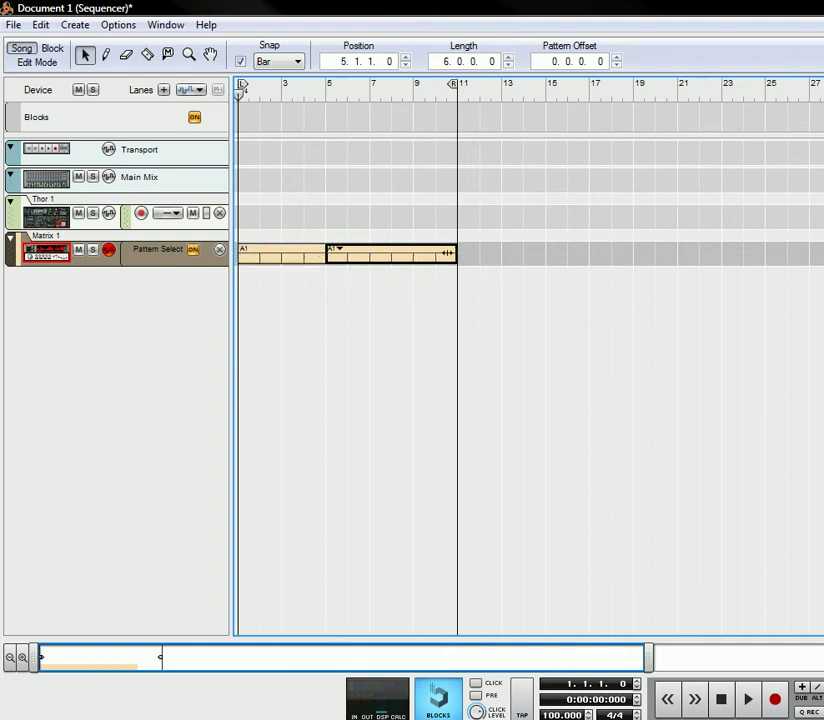
pyautogui.click(341, 251)
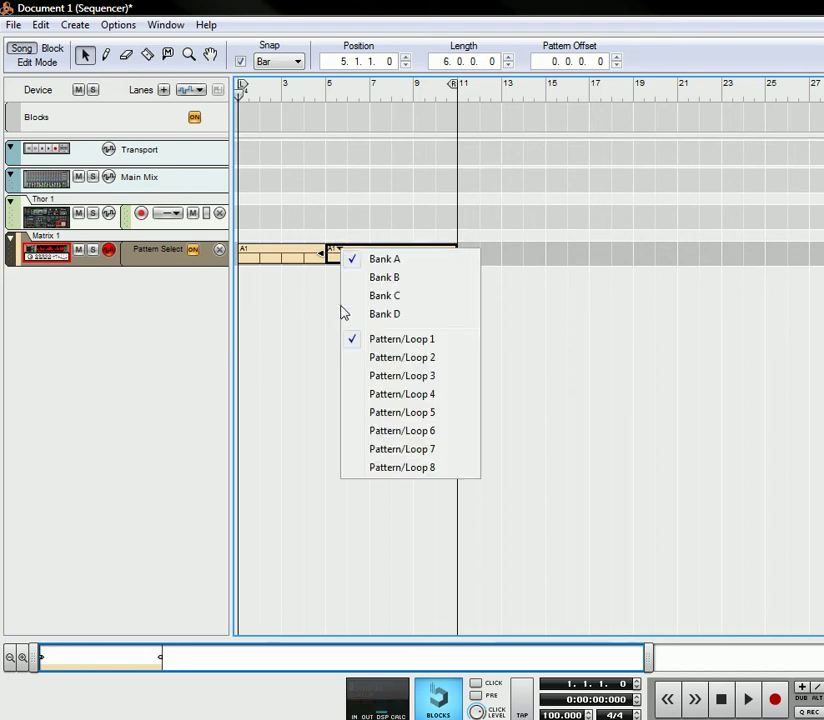
pyautogui.click(395, 360)
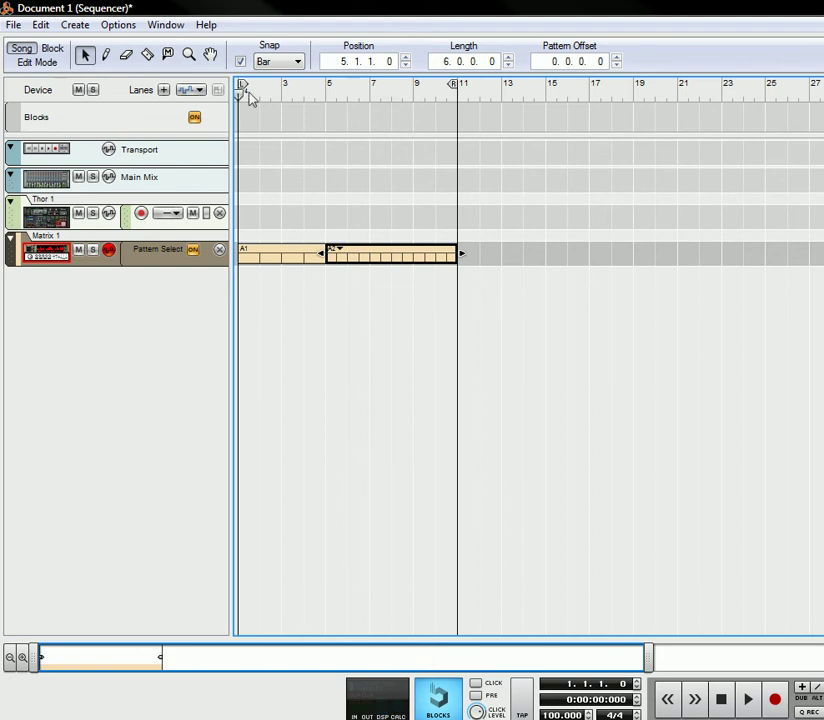
# Step: Play the song, trim the A2 block to end at bar 8, stop, and show the rack with F6
pyautogui.click(749, 703)
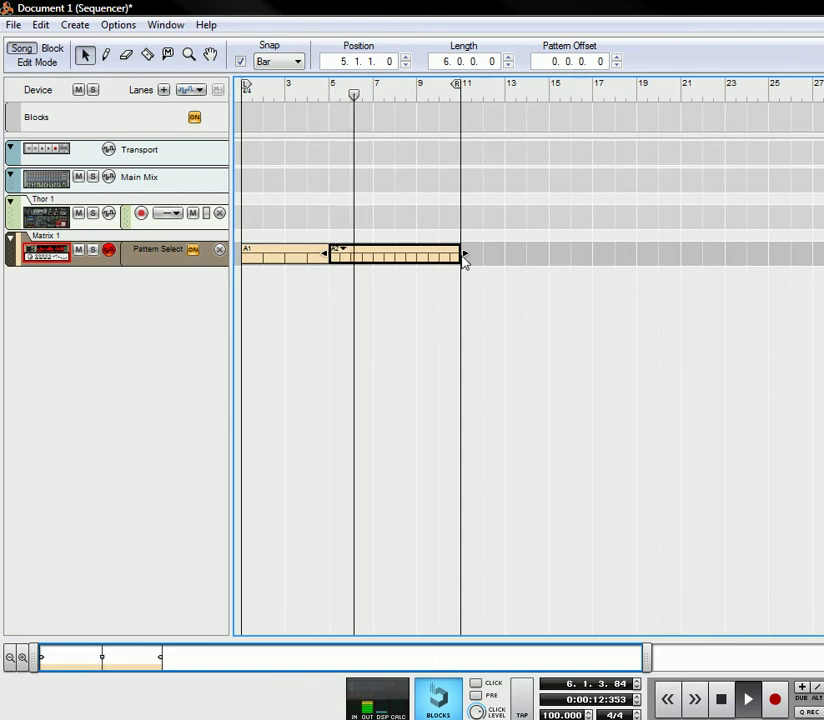
pyautogui.moveTo(462, 254); pyautogui.dragTo(395, 254)
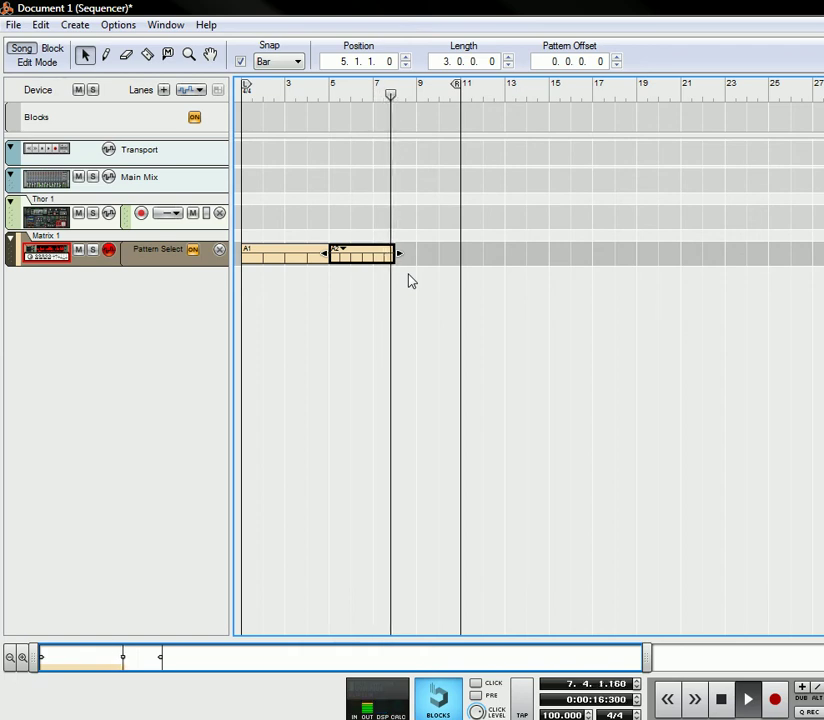
pyautogui.click(745, 696)
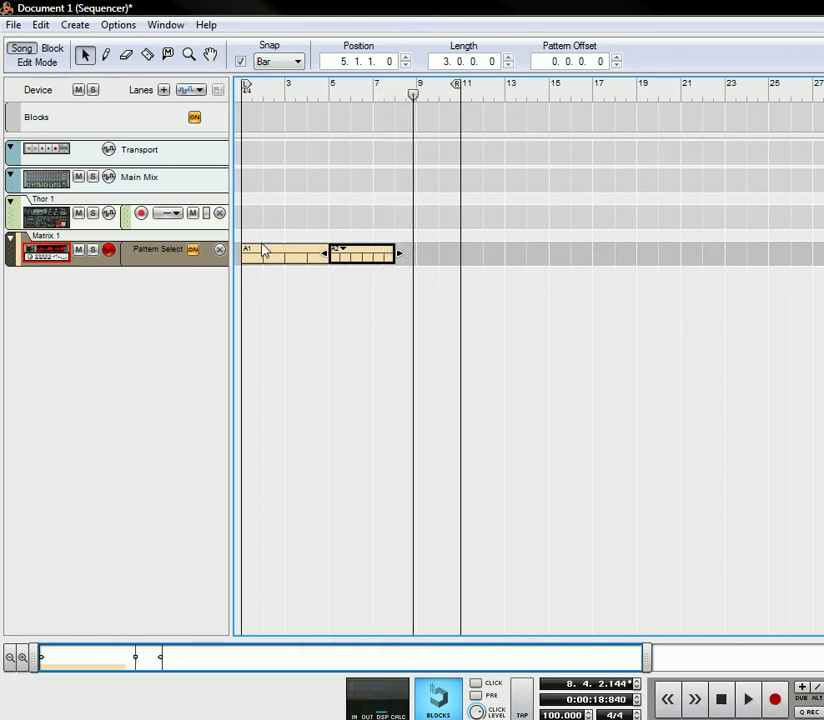
pyautogui.press('F6')
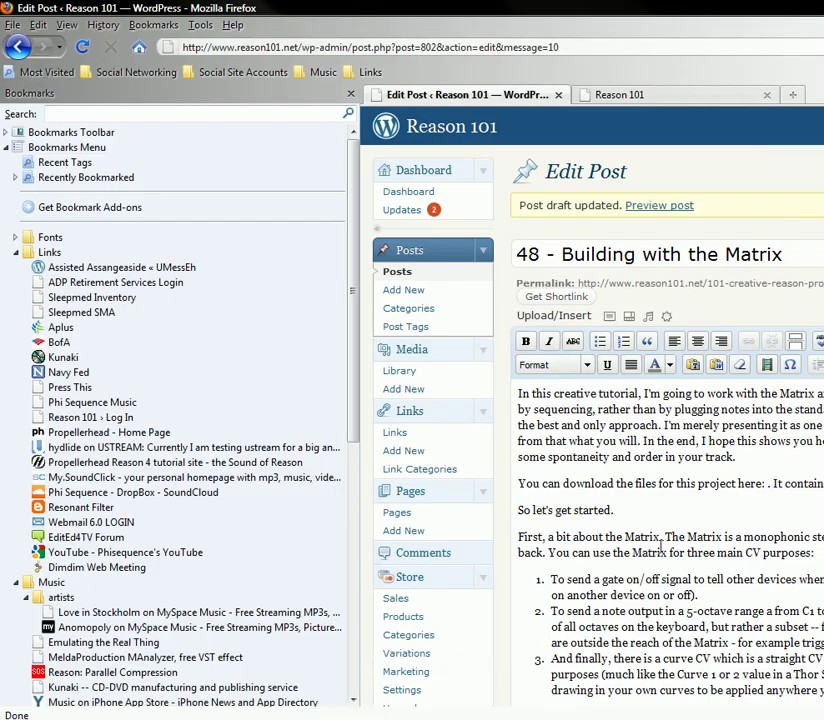
# Step: Leave the WordPress draft in Firefox and bring the Reason rack window back to the front
pyautogui.scroll(-1, 755, 565)
pyautogui.scroll(-1, 755, 565)
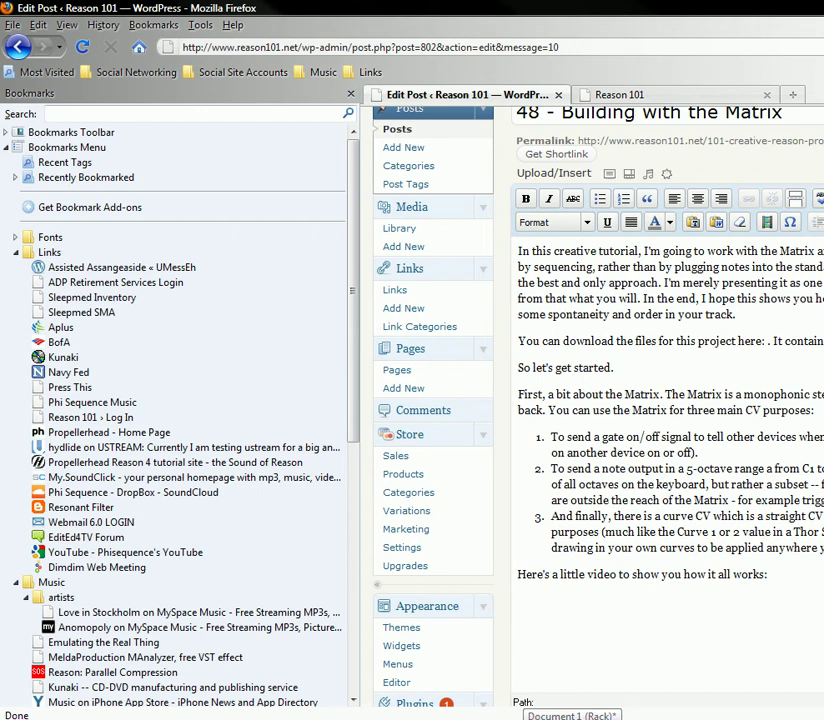
pyautogui.click(727, 703)
pyautogui.click(595, 715)
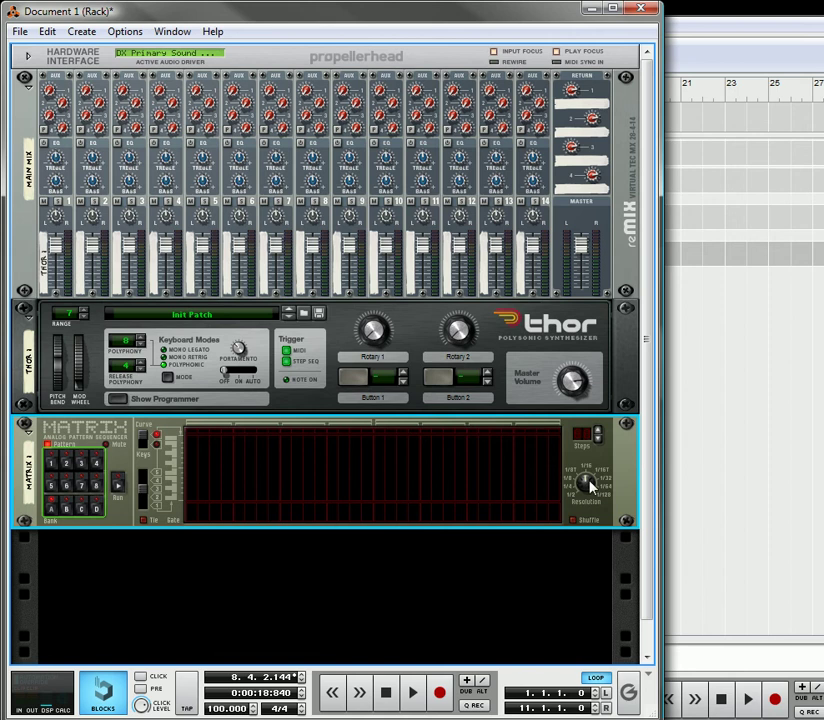
# Step: Try 1/8T resolution on Matrix 1's pattern, check the sequencer snap values, then restore 1/16
pyautogui.click(53, 463)
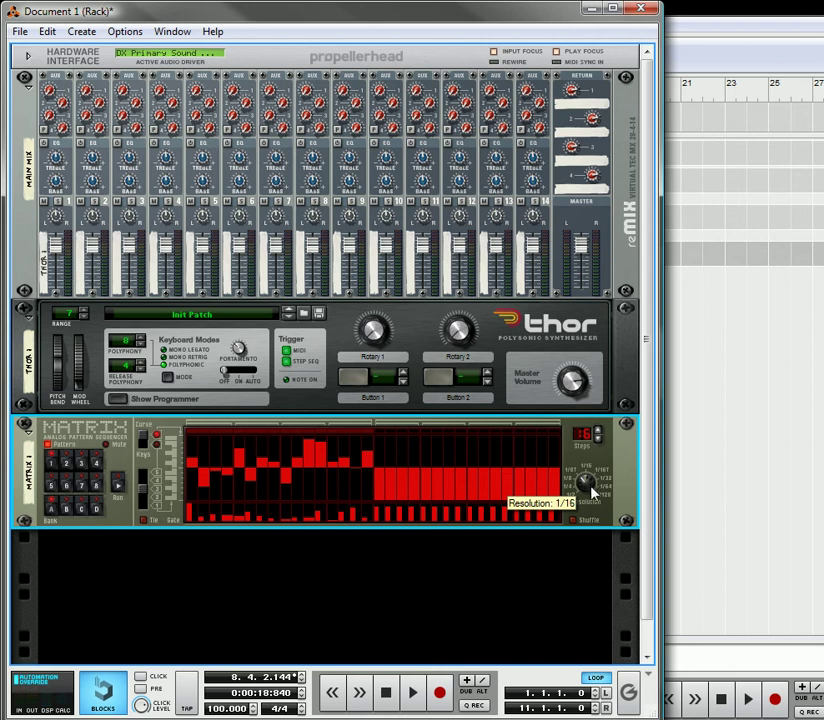
pyautogui.moveTo(592, 486); pyautogui.dragTo(618, 450)
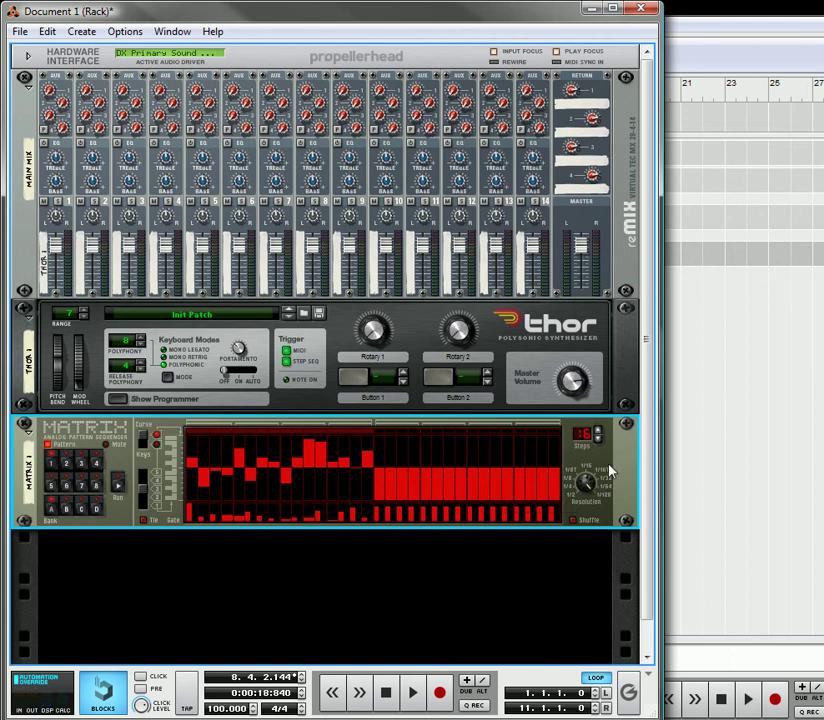
pyautogui.click(702, 430)
pyautogui.click(291, 62)
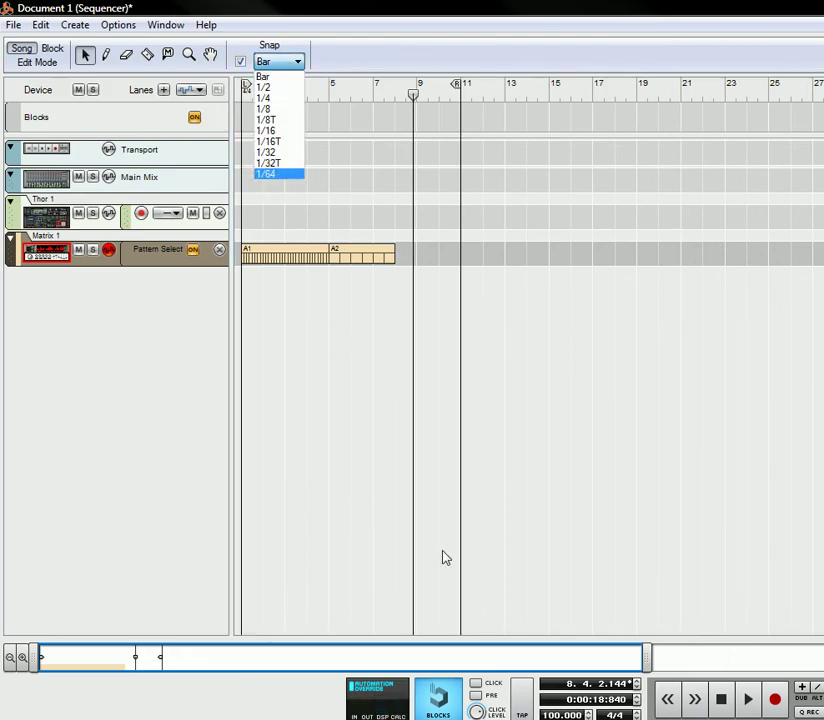
pyautogui.press('F6')
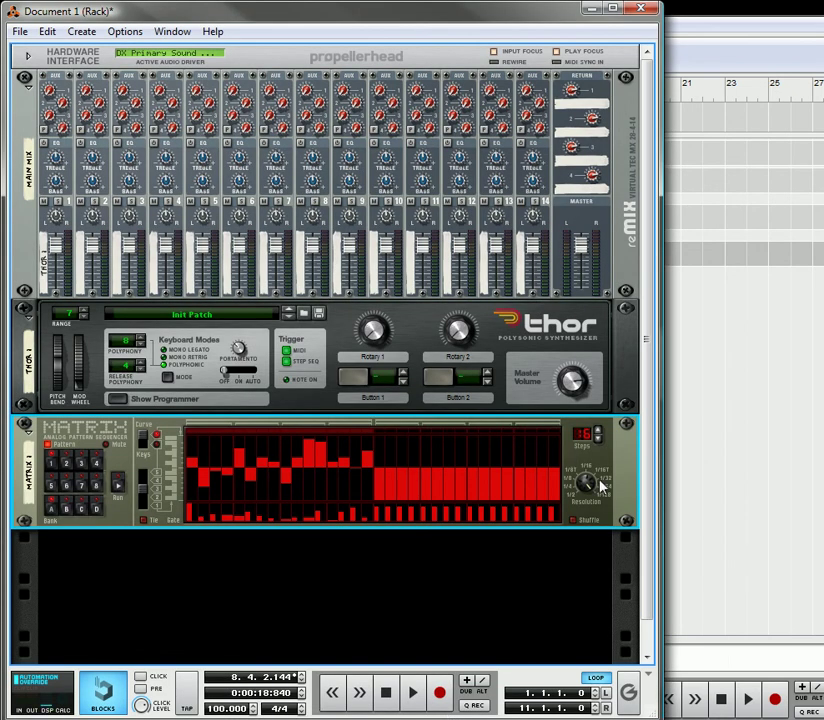
pyautogui.moveTo(587, 490); pyautogui.dragTo(600, 519)
# Step: Turn off Matrix shuffle, then open and close the ReGroove Mixer
pyautogui.click(574, 522)
pyautogui.click(628, 692)
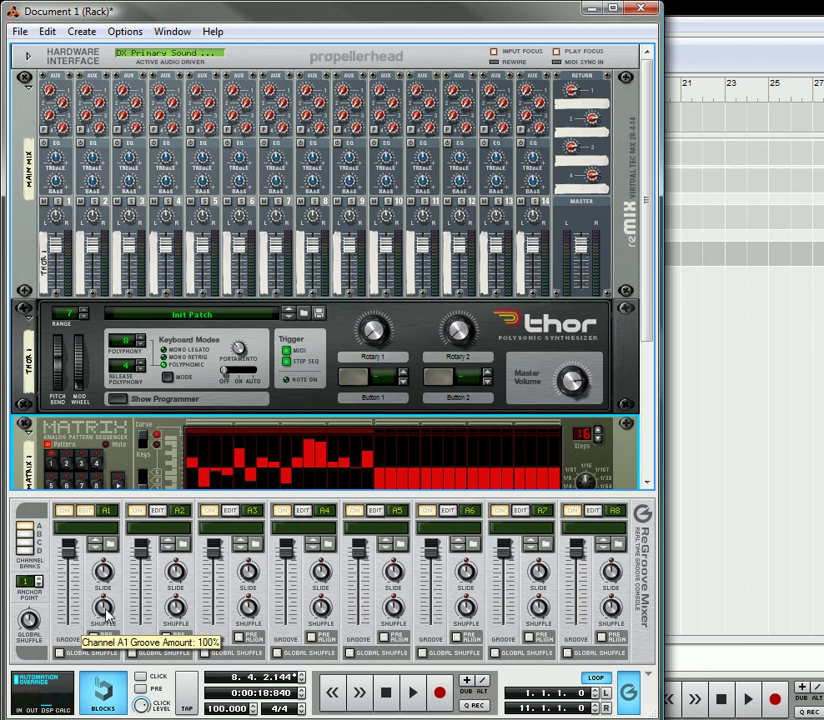
pyautogui.click(628, 692)
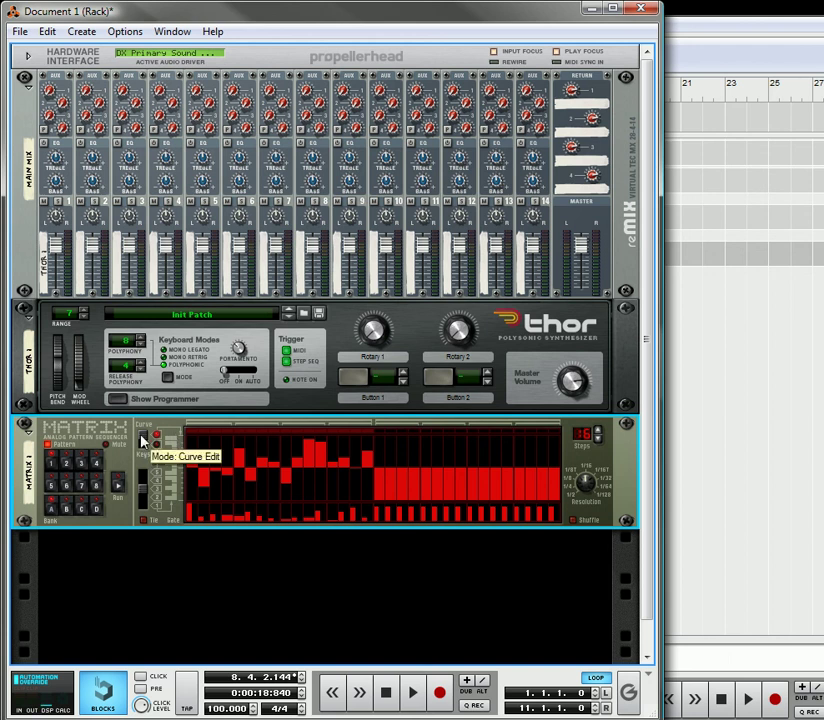
# Step: Cable the Matrix Curve CV output to Thor's Amp Level input and test playback
pyautogui.press('Tab')
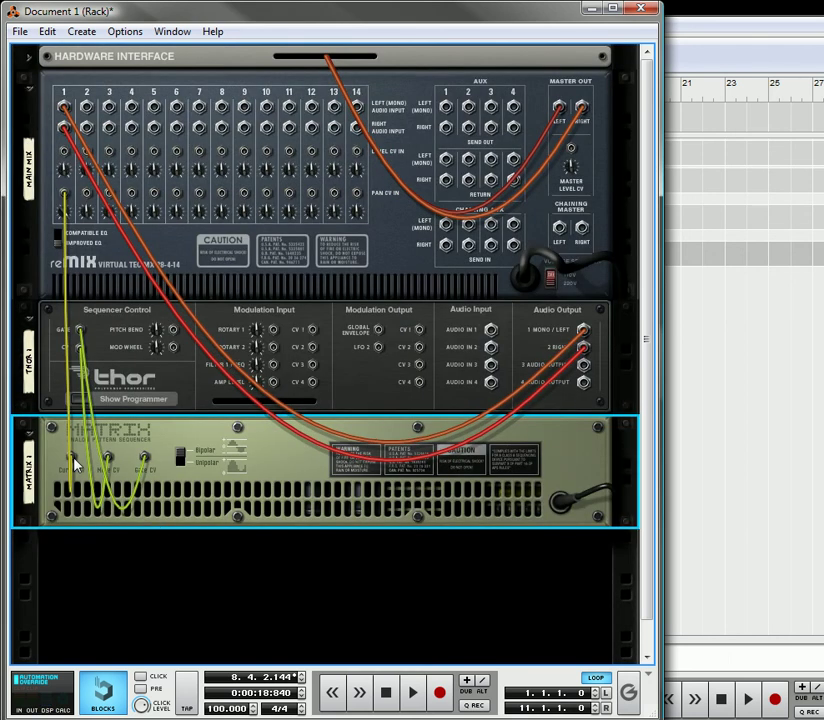
pyautogui.moveTo(64, 190); pyautogui.dragTo(274, 385)
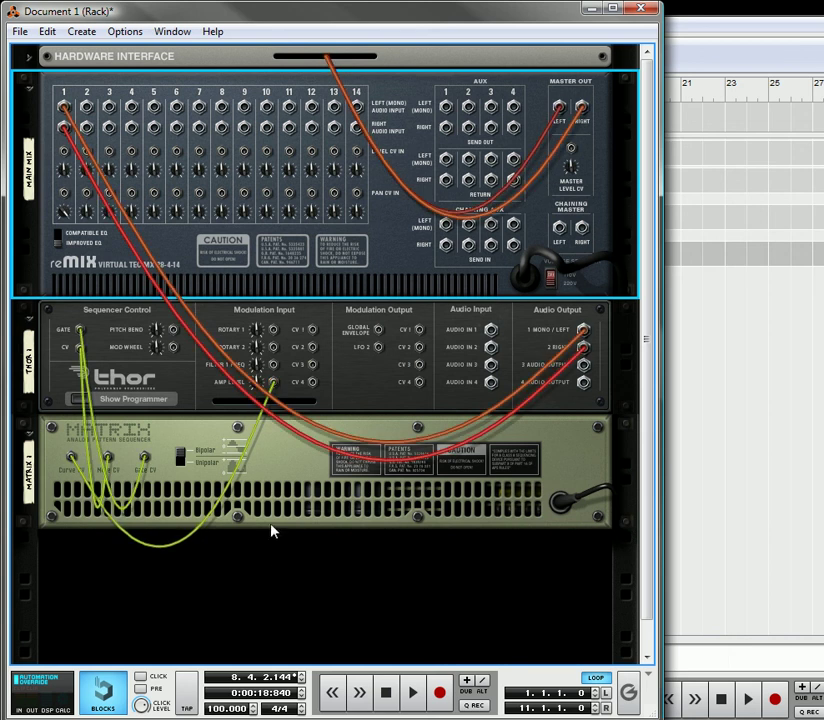
pyautogui.click(413, 694)
pyautogui.press('Tab')
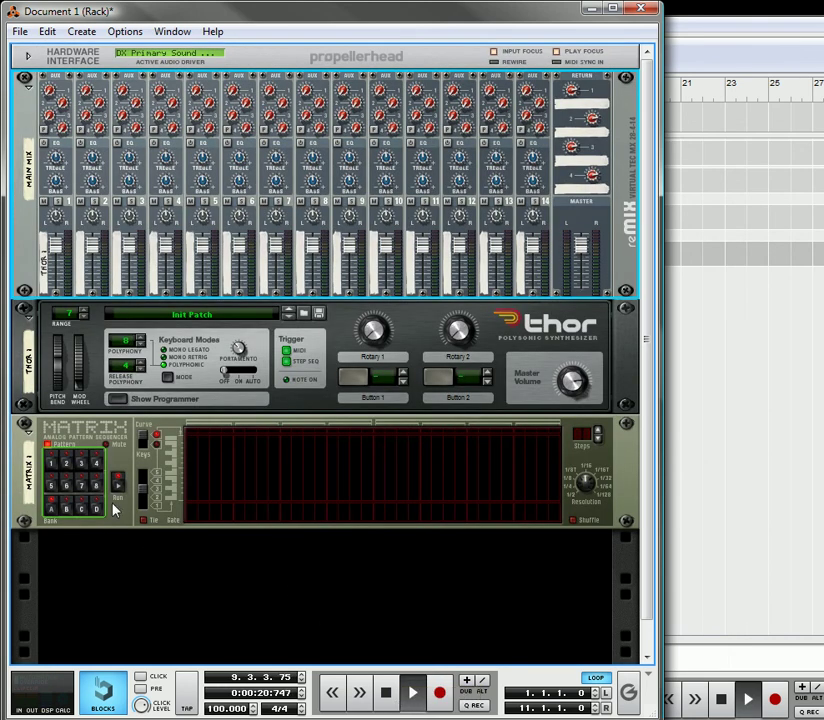
pyautogui.click(386, 692)
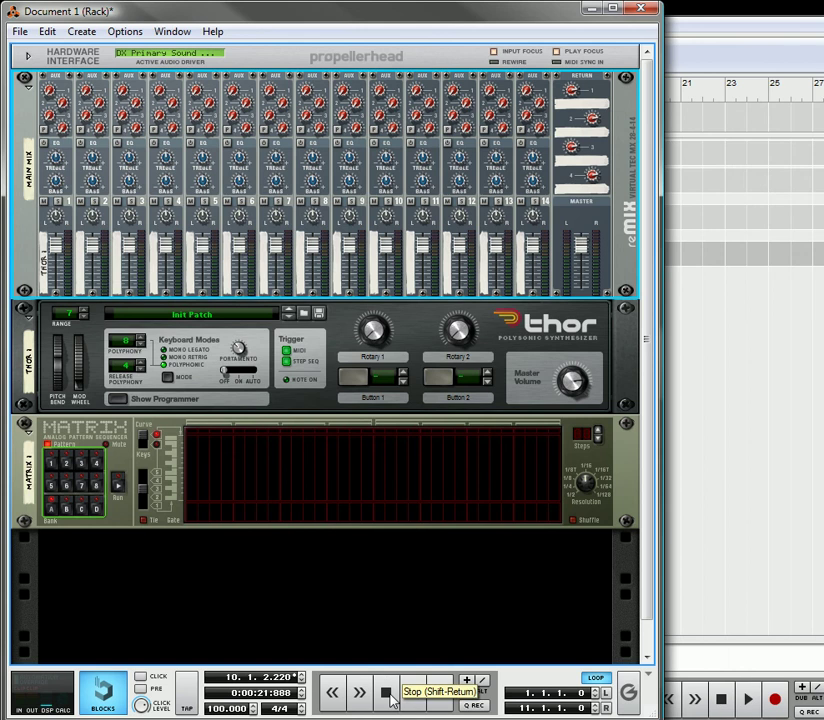
# Step: Redraw Matrix 1's curve to stay low early, then ramp upward, while the pattern plays
pyautogui.rightClick(70, 462)
pyautogui.click(62, 464)
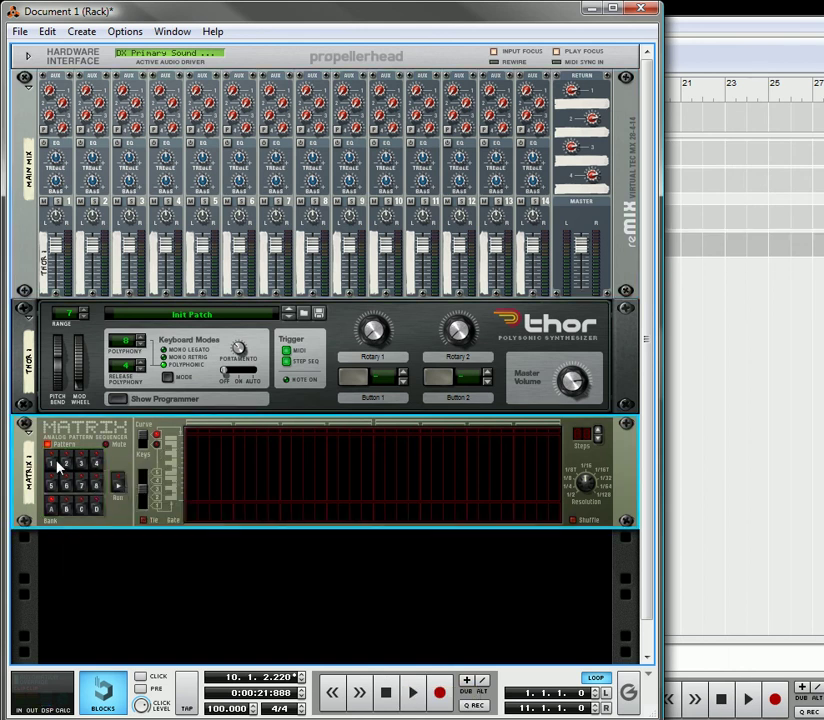
pyautogui.click(62, 464)
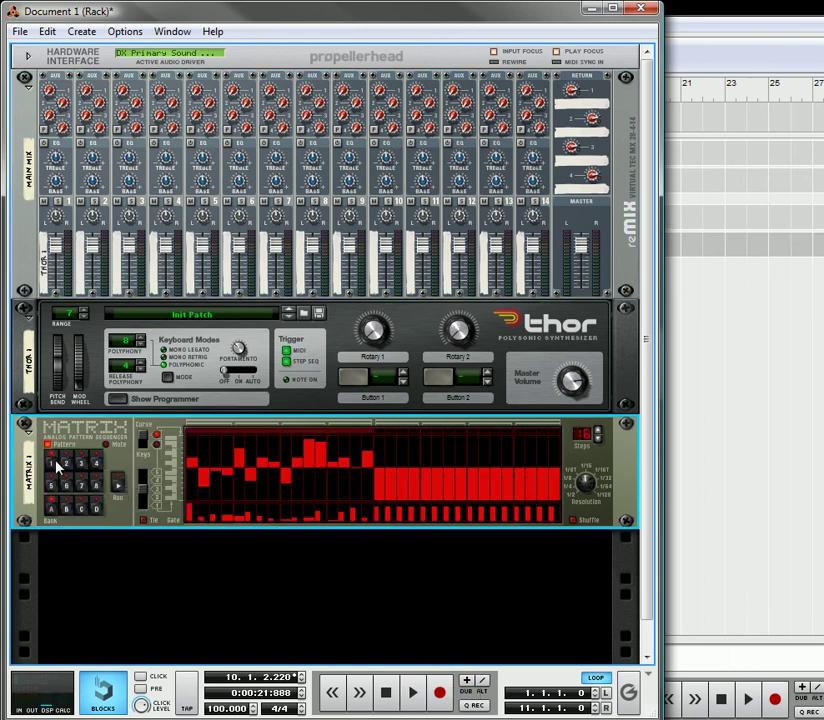
pyautogui.click(413, 693)
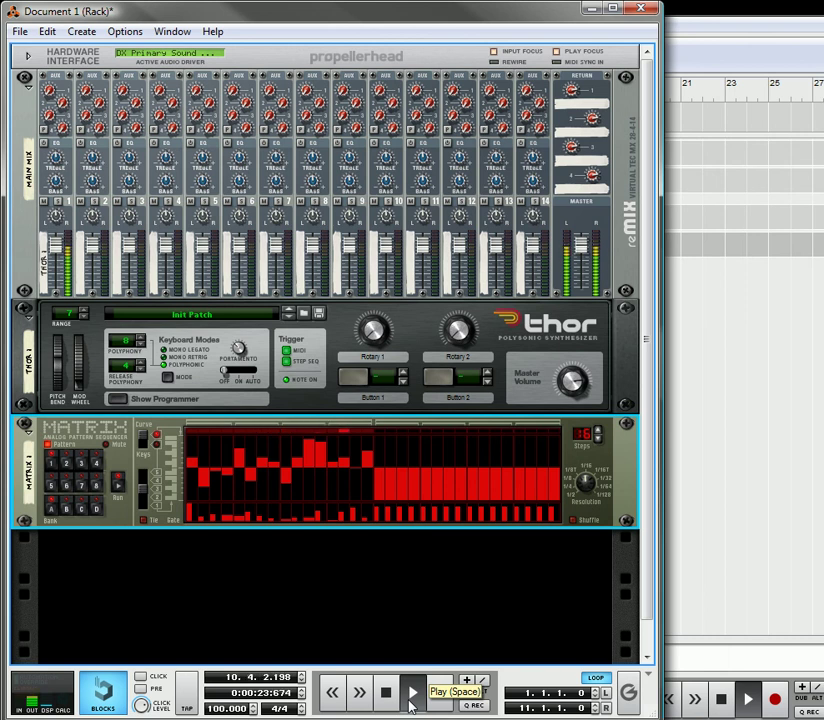
pyautogui.press('Tab')
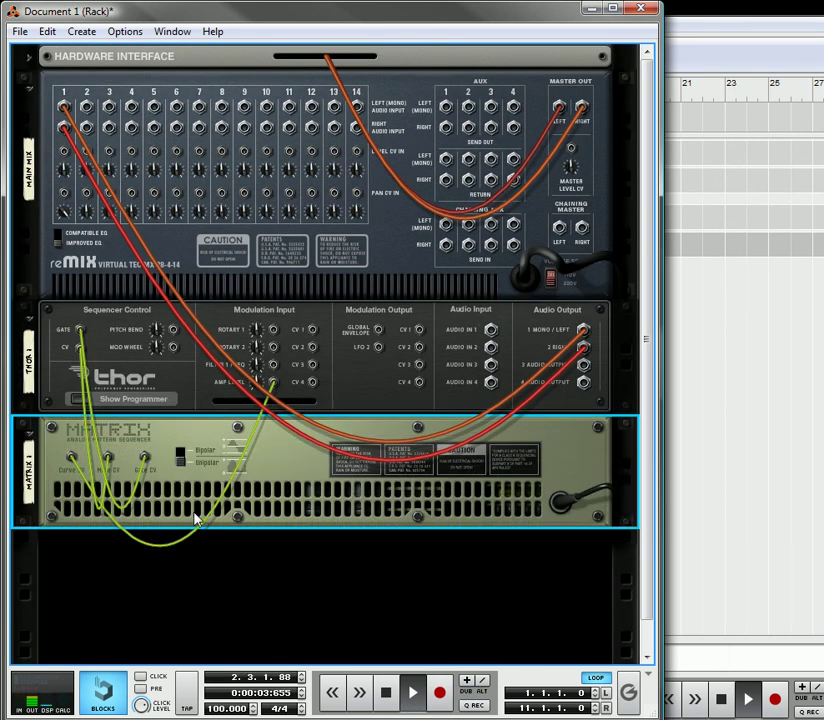
pyautogui.press('Tab')
pyautogui.moveTo(220, 502)
pyautogui.mouseDown()
pyautogui.moveTo(211, 497)
pyautogui.moveTo(266, 503)
pyautogui.mouseUp()
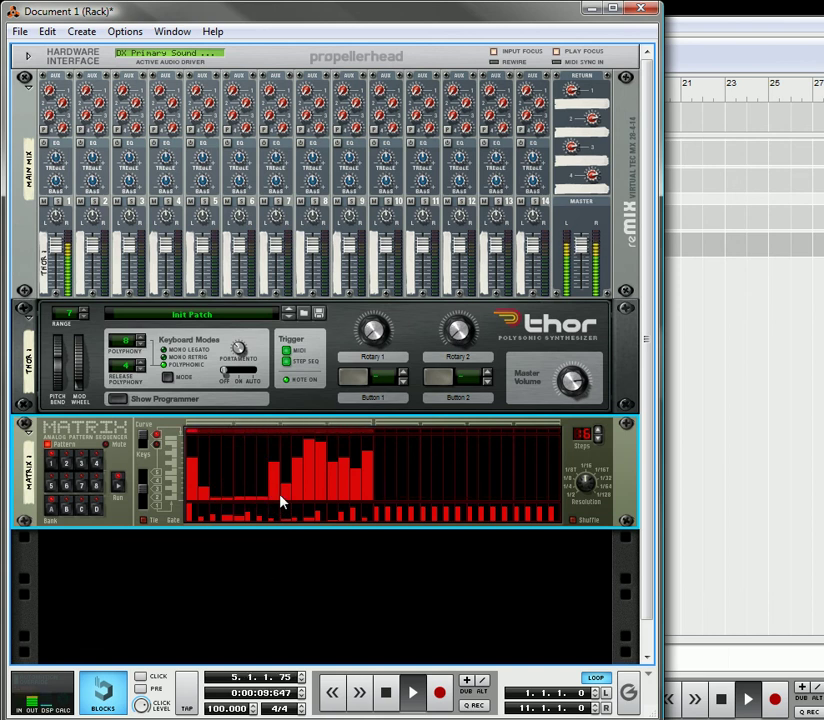
pyautogui.moveTo(272, 501); pyautogui.dragTo(366, 446)
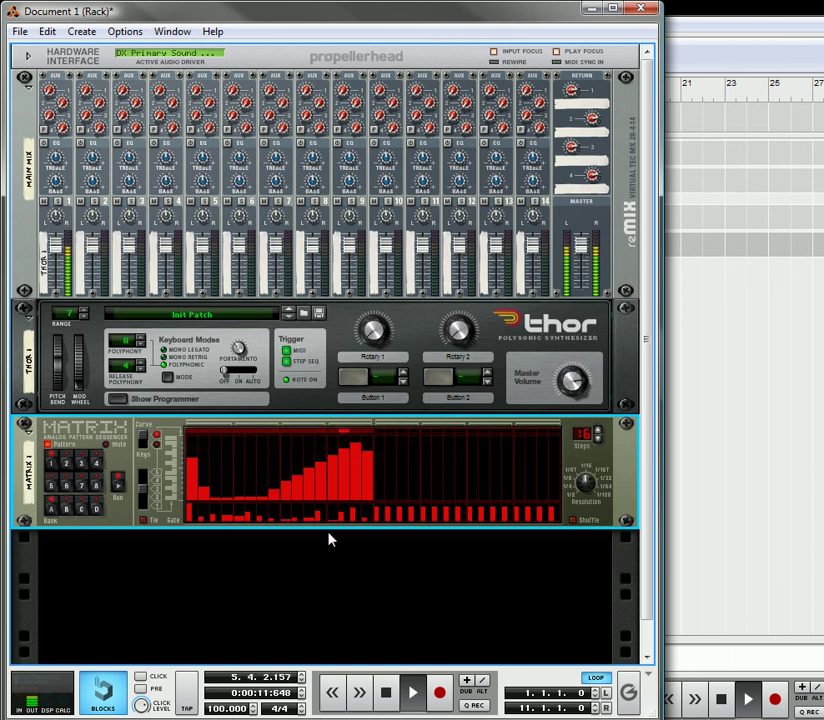
pyautogui.click(386, 692)
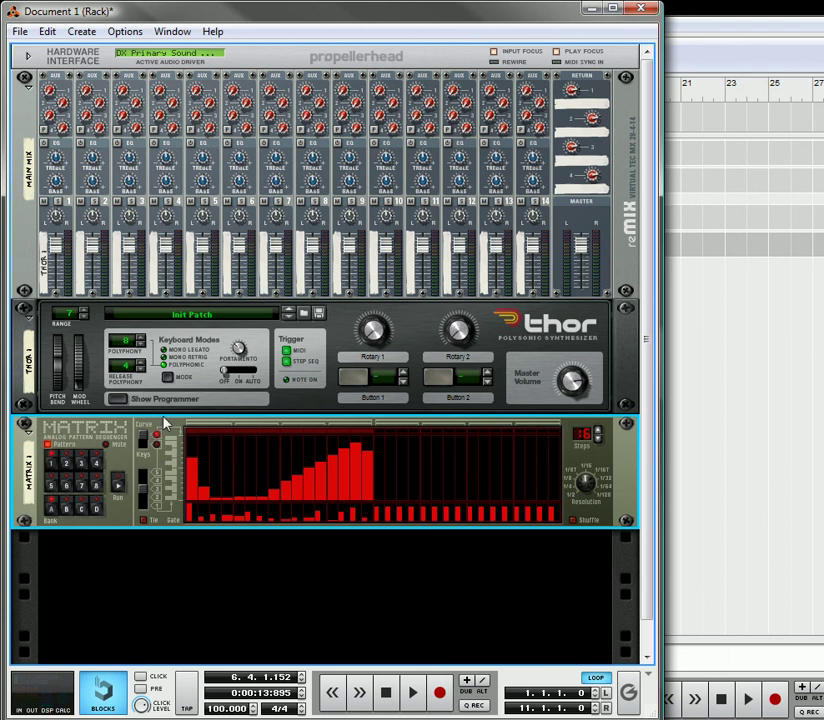
pyautogui.press('Tab')
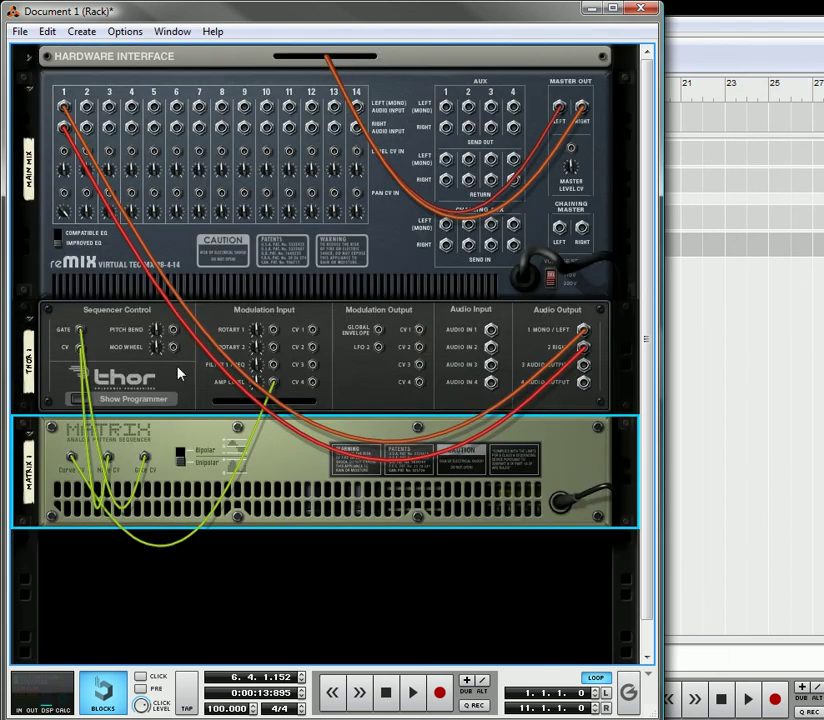
# Step: Flip the rack to its front panels to show the curve's low dip and rising ramp
pyautogui.press('Tab')
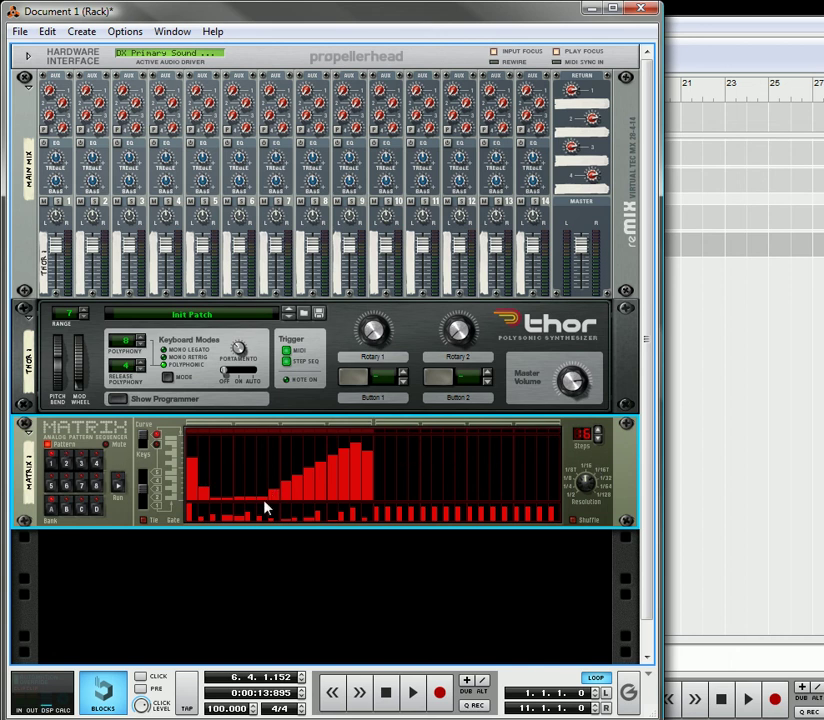
# Step: Add a second Matrix Pattern Sequencer and cable its Curve CV into Thor's modulation input
pyautogui.rightClick(184, 562)
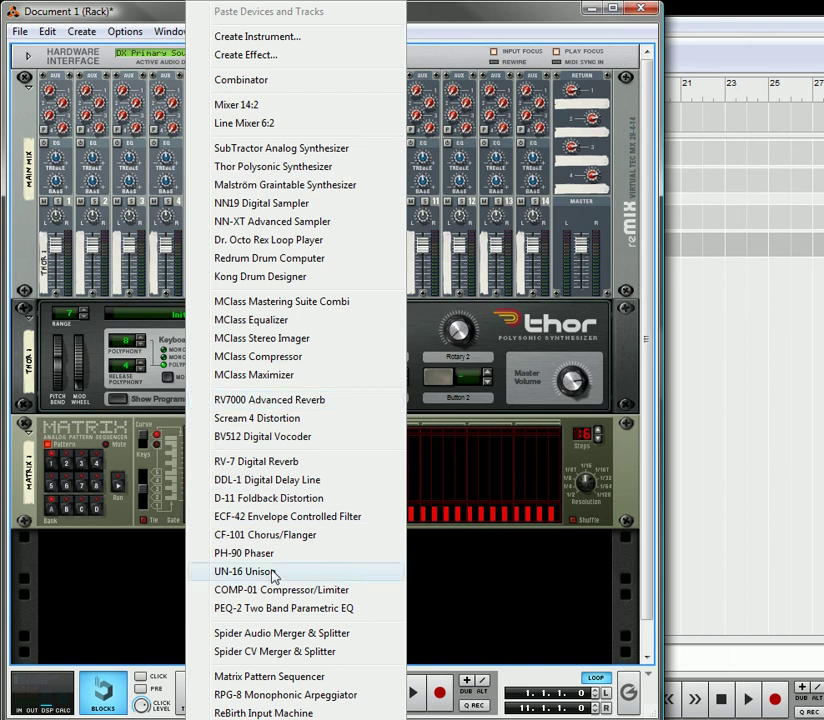
pyautogui.click(273, 679)
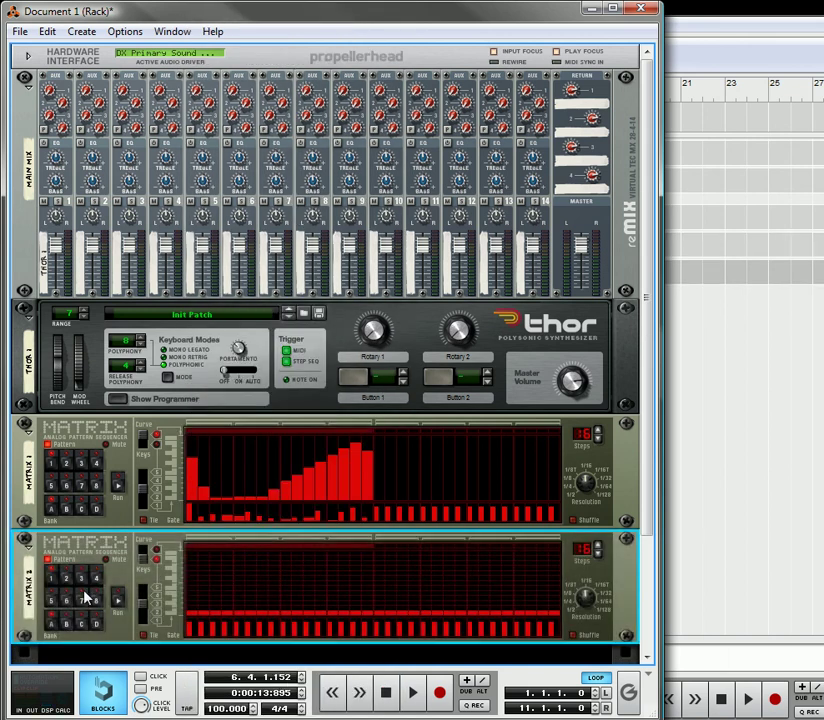
pyautogui.press('Tab')
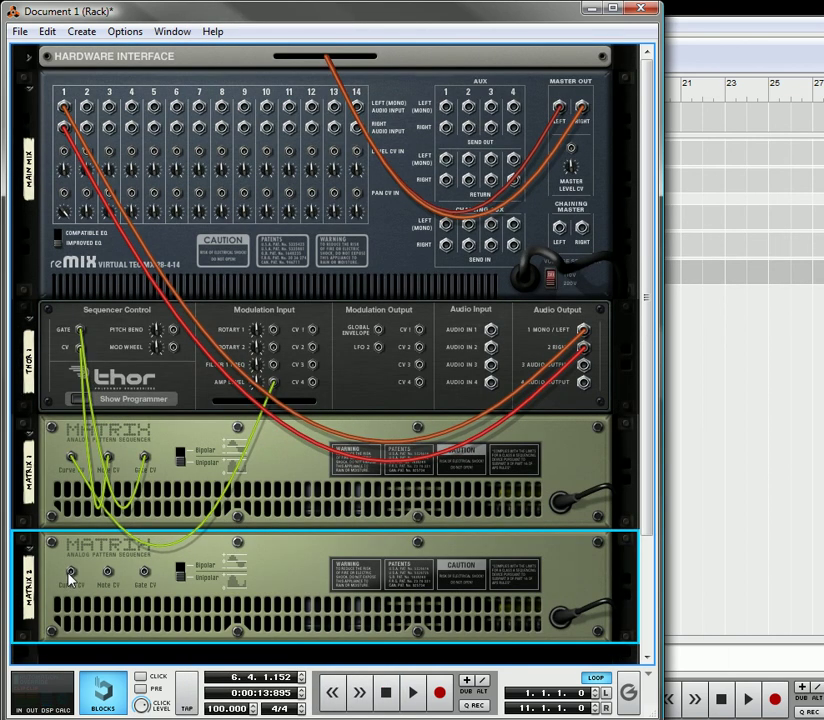
pyautogui.moveTo(71, 572)
pyautogui.mouseDown()
pyautogui.moveTo(297, 388)
pyautogui.moveTo(272, 346)
pyautogui.moveTo(274, 329)
pyautogui.mouseUp()
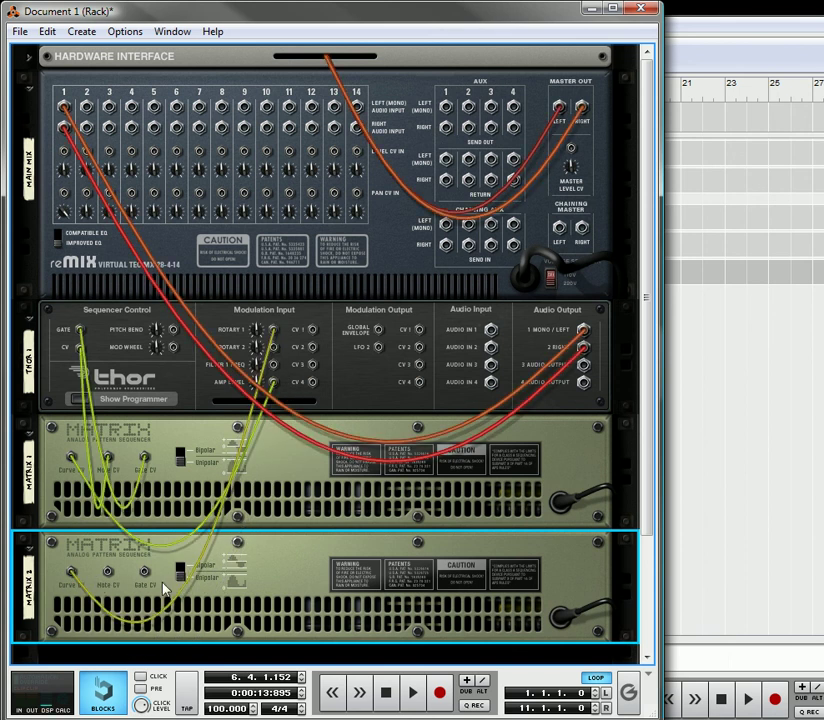
pyautogui.scroll(-2, 113, 573)
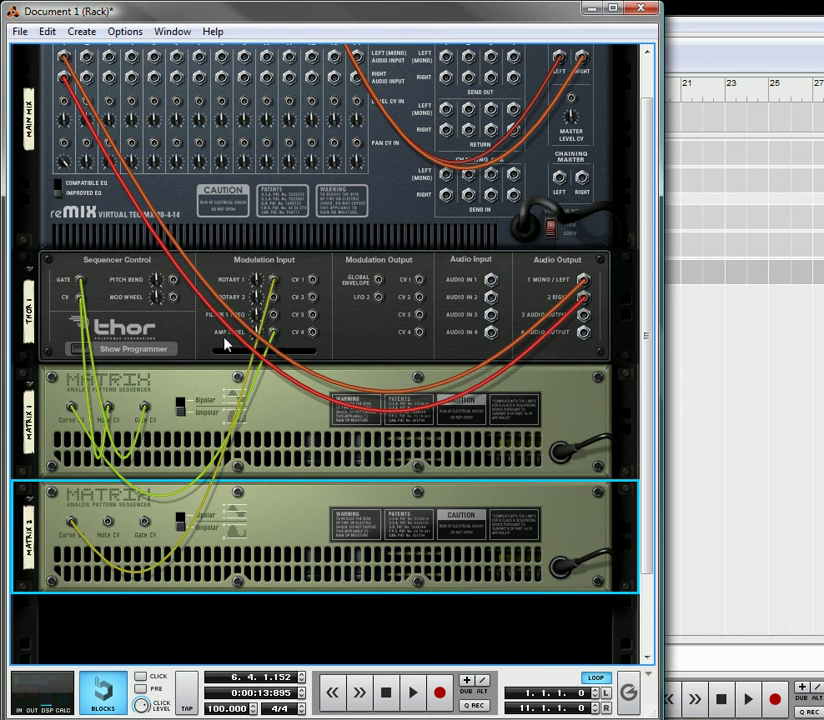
pyautogui.press('Tab')
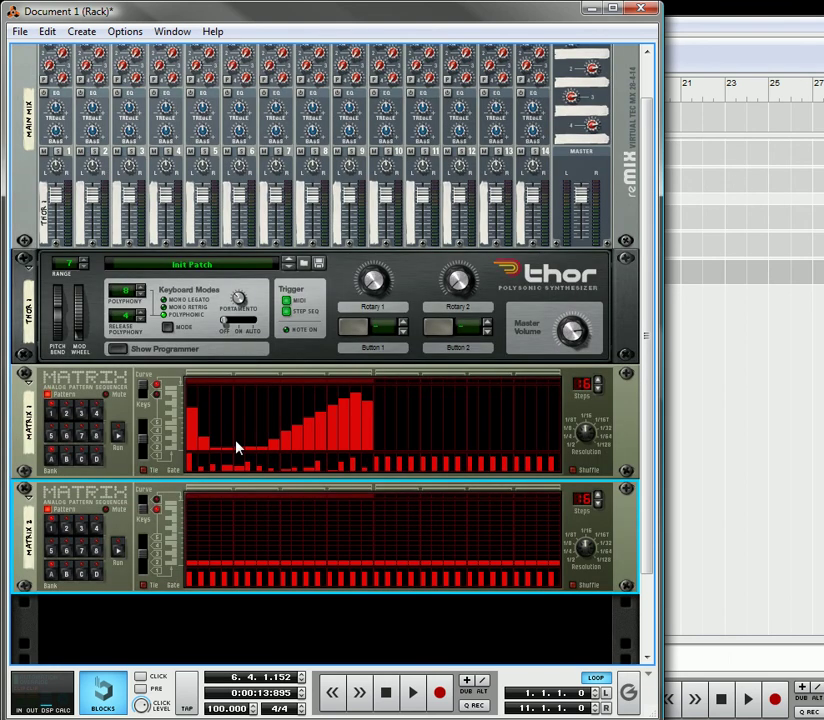